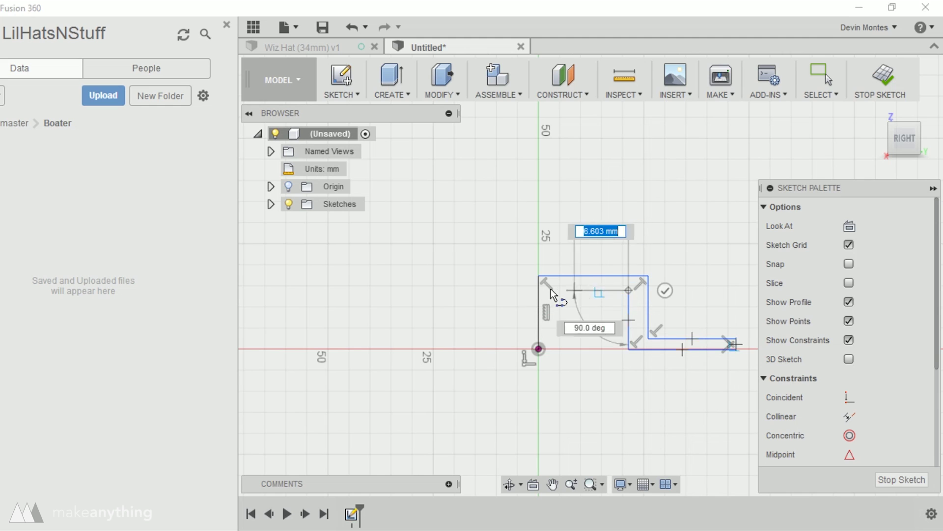
# Finish the hat profile outline at the vertical axis and convert the vertical line on the axis to construction geometry.
pyautogui.doubleClick(538, 290)
pyautogui.scroll(2, 624, 312)
pyautogui.press('Escape')
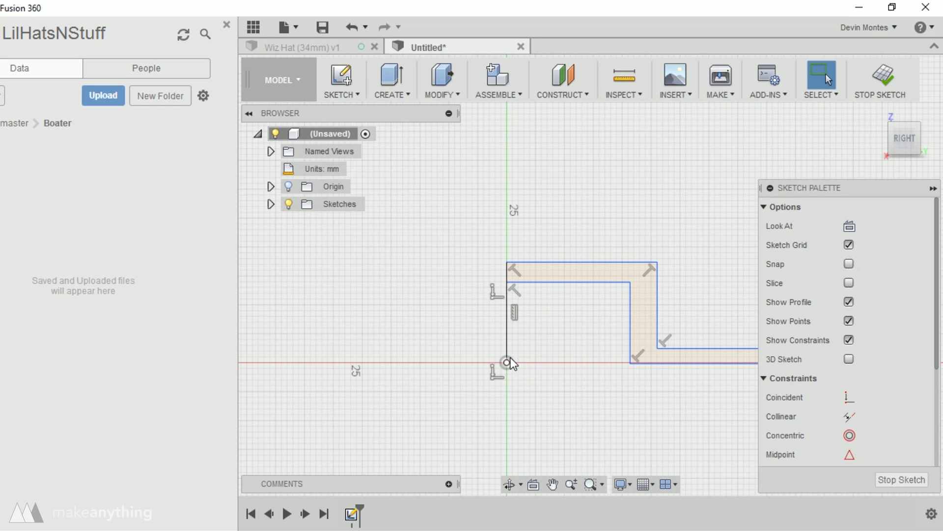
pyautogui.scroll(1, 511, 357)
pyautogui.click(508, 338)
pyautogui.press('x')
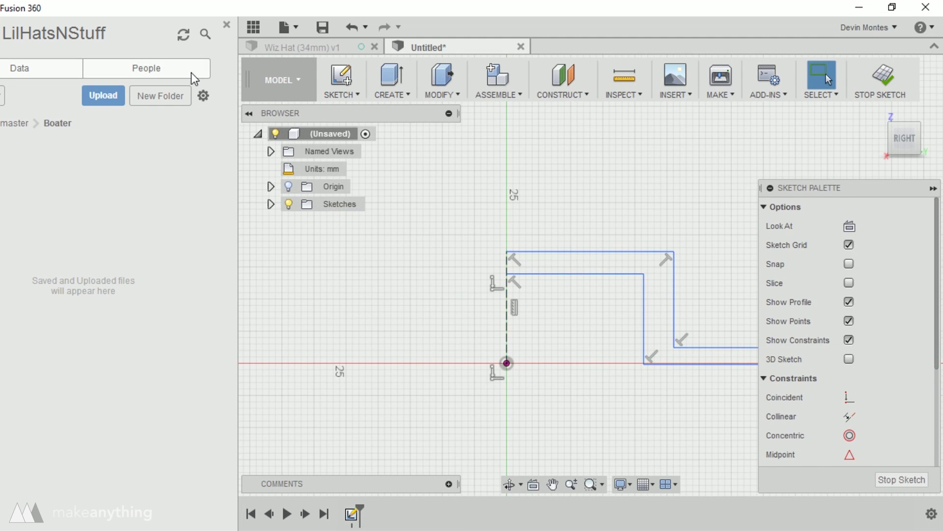
# Draw a solid line along the vertical axis to close the hat profile at the crown's center.
pyautogui.click(358, 97)
pyautogui.click(347, 28)
pyautogui.click(506, 252)
pyautogui.click(507, 363)
pyautogui.press('Escape')
pyautogui.scroll(-2, 639, 350)
pyautogui.moveTo(723, 327); pyautogui.dragTo(588, 302, button='middle')
pyautogui.scroll(2, 587, 301)
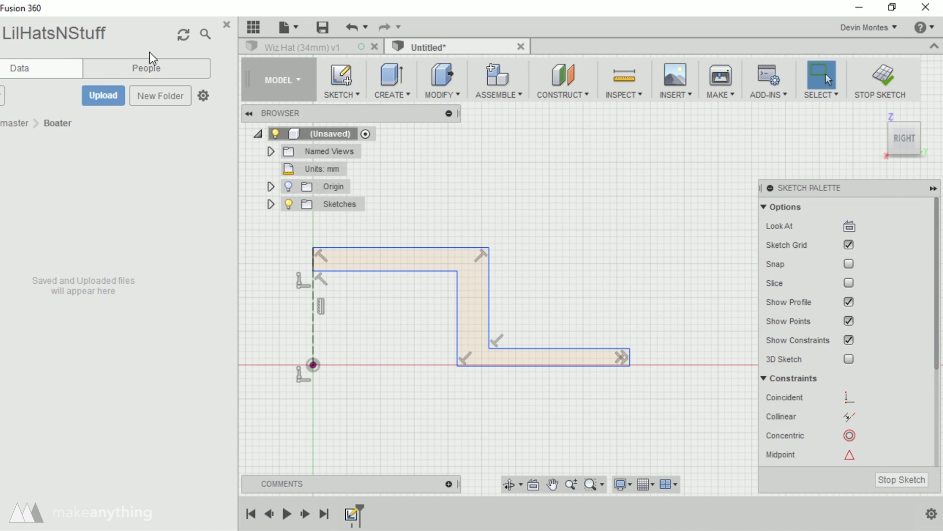
# Dimension the distance from the vertical axis to the crown's inner wall as 9 mm.
pyautogui.click(459, 368)
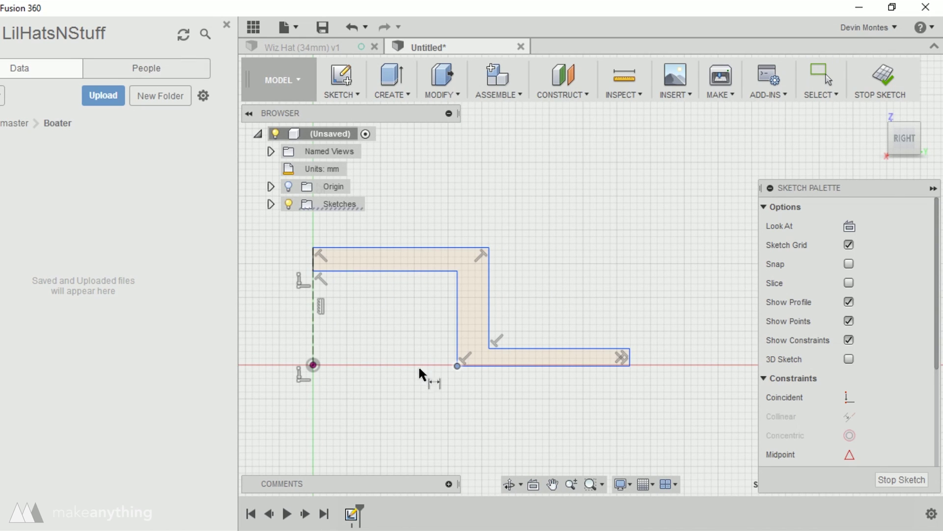
pyautogui.click(310, 338)
pyautogui.click(300, 435)
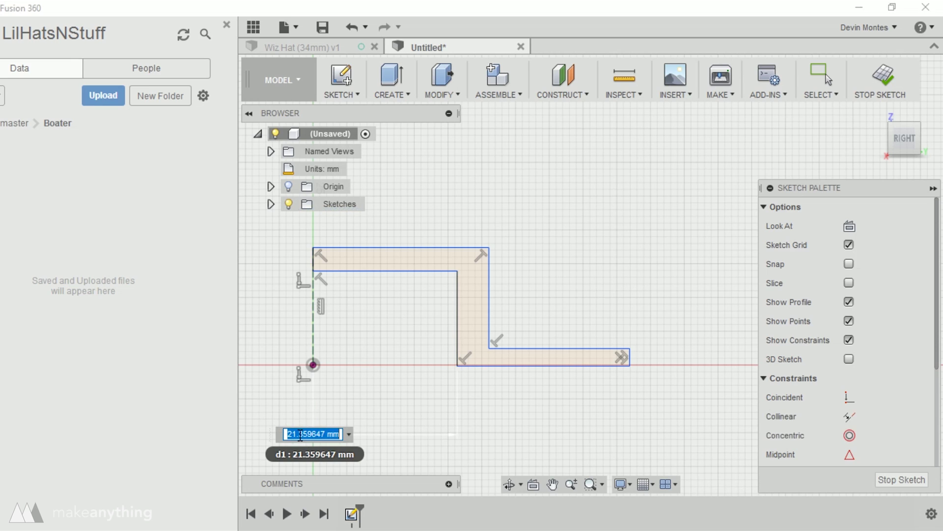
pyautogui.write('9')
pyautogui.press('Return')
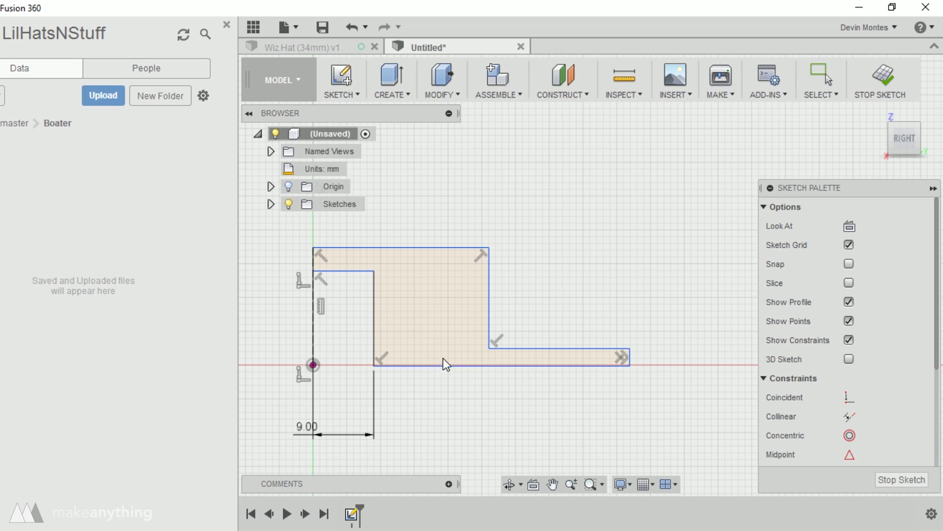
# Dimension the thickness of the crown's side wall between its inner and outer vertical lines as 1.8 mm.
pyautogui.click(373, 315)
pyautogui.click(490, 326)
pyautogui.click(423, 207)
pyautogui.write('1.')
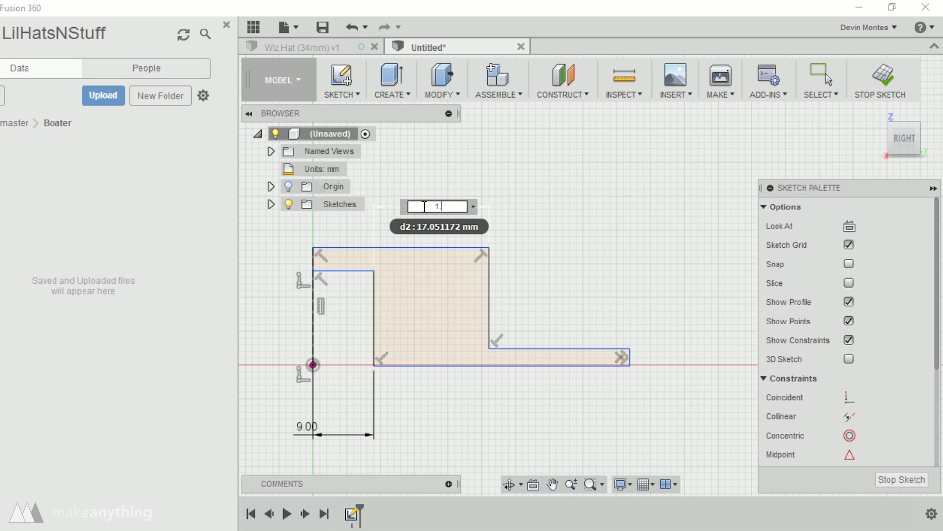
pyautogui.write('8')
pyautogui.press('Return')
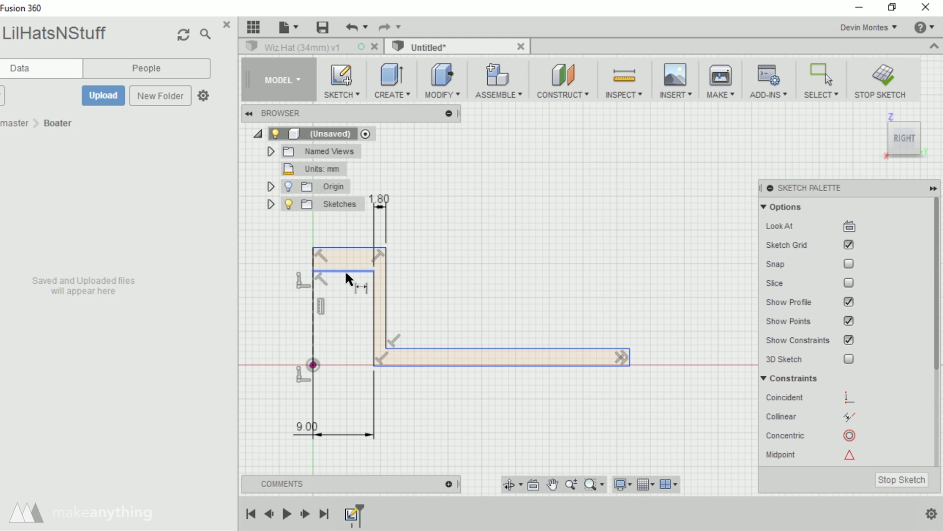
# Dimension the thickness of the crown's top between its two horizontal lines as 1.8 mm.
pyautogui.click(348, 250)
pyautogui.click(381, 270)
pyautogui.click(559, 335)
pyautogui.click(359, 251)
pyautogui.click(344, 270)
pyautogui.click(444, 254)
pyautogui.write('1.8')
pyautogui.press('Return')
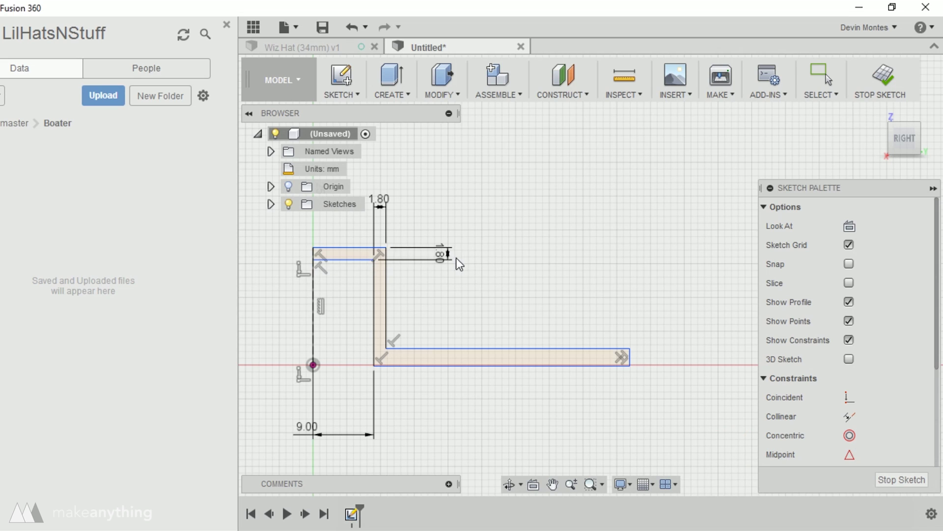
# Dimension the hat's overall height along the vertical axis as 14 mm.
pyautogui.scroll(-3, 437, 363)
pyautogui.click(353, 358)
pyautogui.click(292, 337)
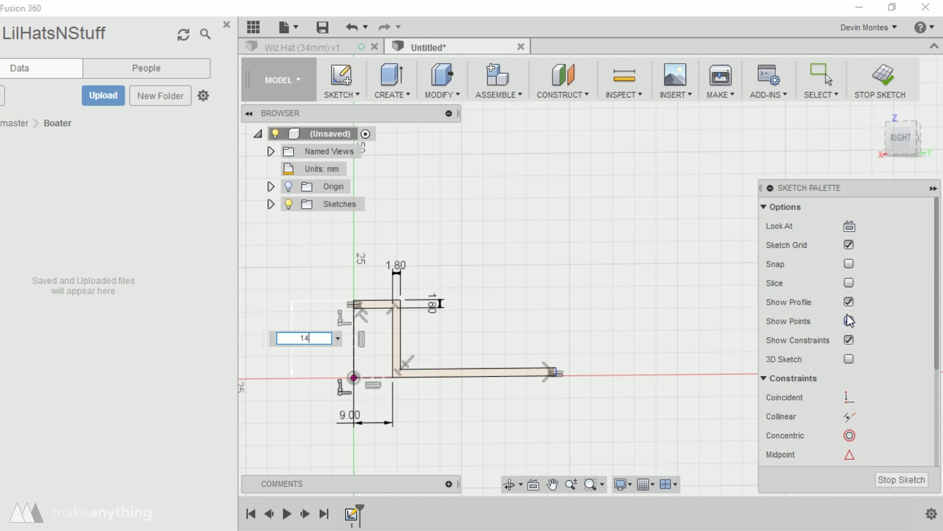
pyautogui.press('Return')
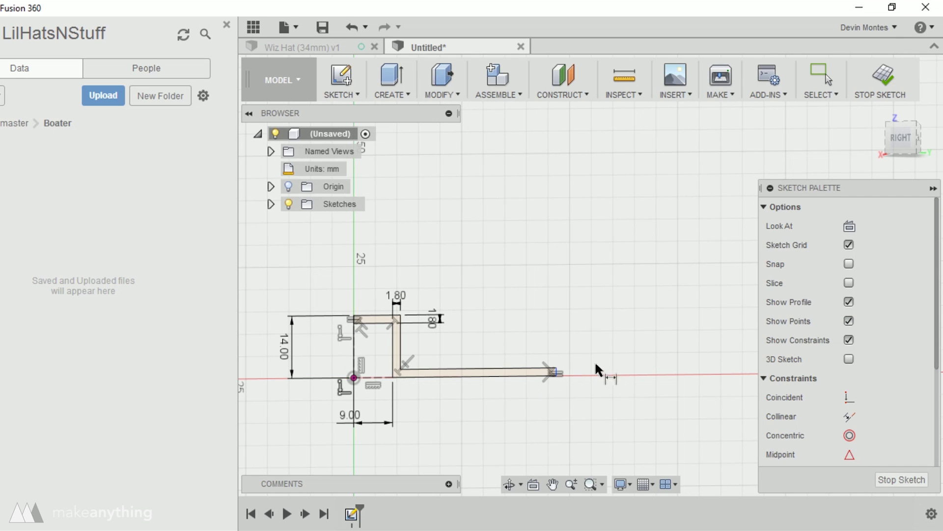
# Dimension the distance from the vertical axis to the brim's outer end as 20 mm.
pyautogui.click(556, 375)
pyautogui.click(351, 375)
pyautogui.click(464, 433)
pyautogui.write('20')
pyautogui.press('Return')
# Set the hat's overall height dimension to 10 mm.
pyautogui.doubleClick(287, 353)
pyautogui.write('10')
pyautogui.press('Return')
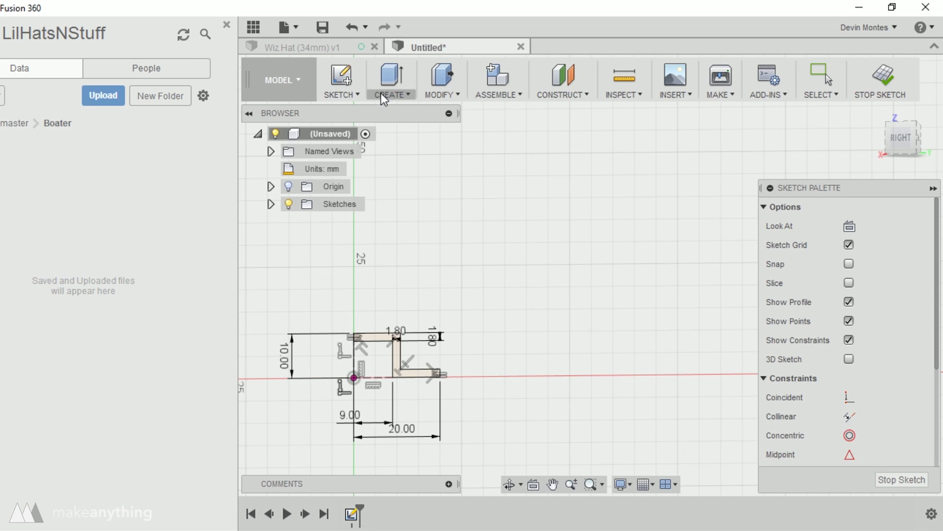
# Revolve the closed hat profile around the vertical construction line on the axis as a new body.
pyautogui.click(405, 95)
pyautogui.click(465, 146)
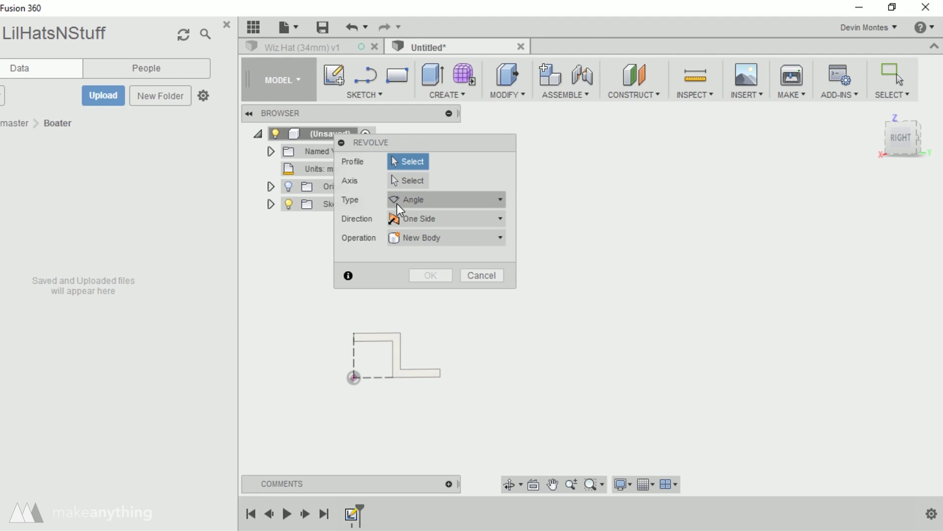
pyautogui.click(398, 360)
pyautogui.click(356, 361)
pyautogui.click(356, 361)
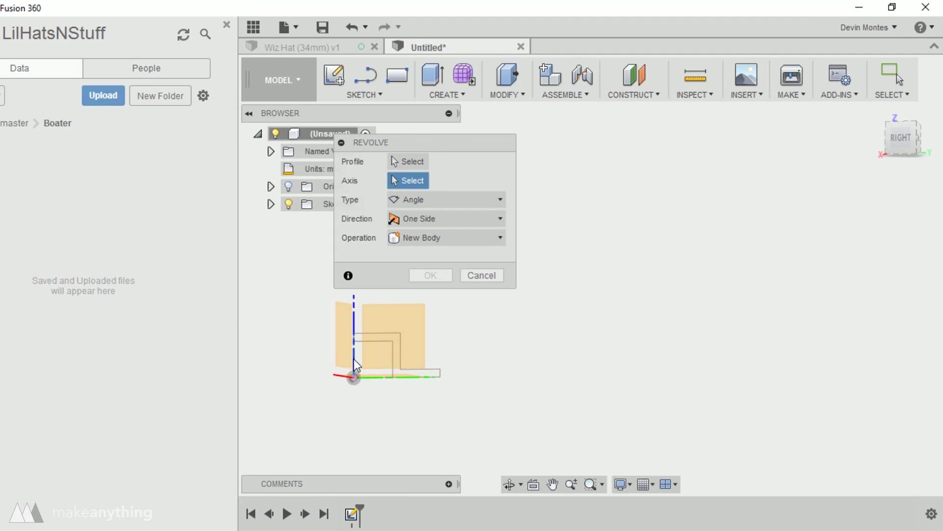
pyautogui.click(356, 361)
pyautogui.click(408, 161)
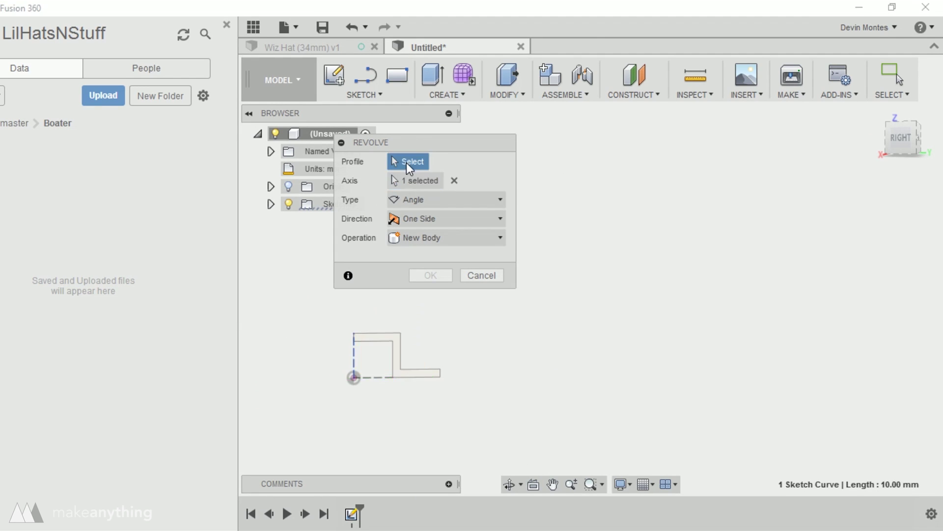
pyautogui.click(407, 356)
pyautogui.click(434, 294)
# Edit the hat's profile sketch to set the distance from the axis to the brim's outer end to 16 mm.
pyautogui.keyDown('shift'); pyautogui.moveTo(452, 310); pyautogui.dragTo(429, 362, button='middle'); pyautogui.keyUp('shift')
pyautogui.scroll(2, 363, 361)
pyautogui.keyDown('shift'); pyautogui.moveTo(364, 360); pyautogui.dragTo(505, 338, button='middle'); pyautogui.keyUp('shift')
pyautogui.rightClick(351, 514)
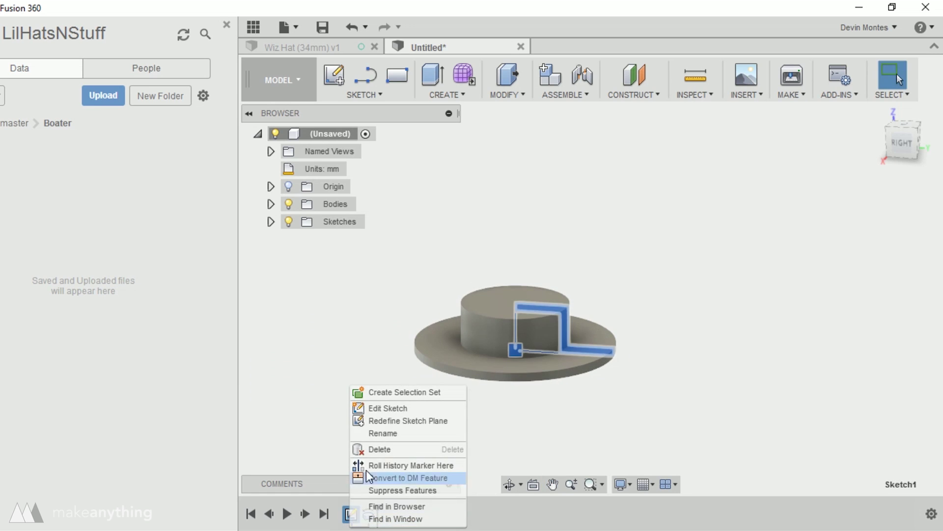
pyautogui.click(388, 411)
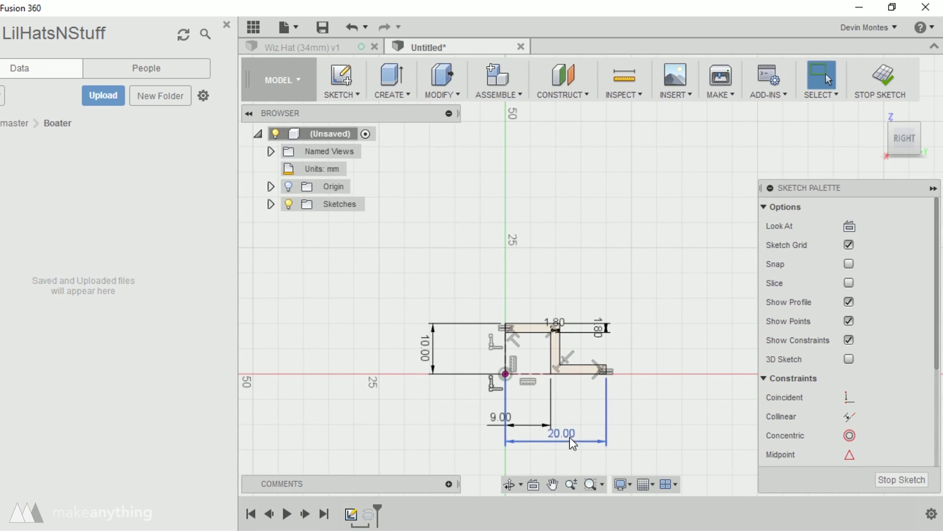
pyautogui.doubleClick(562, 433)
pyautogui.write('16')
pyautogui.press('Return')
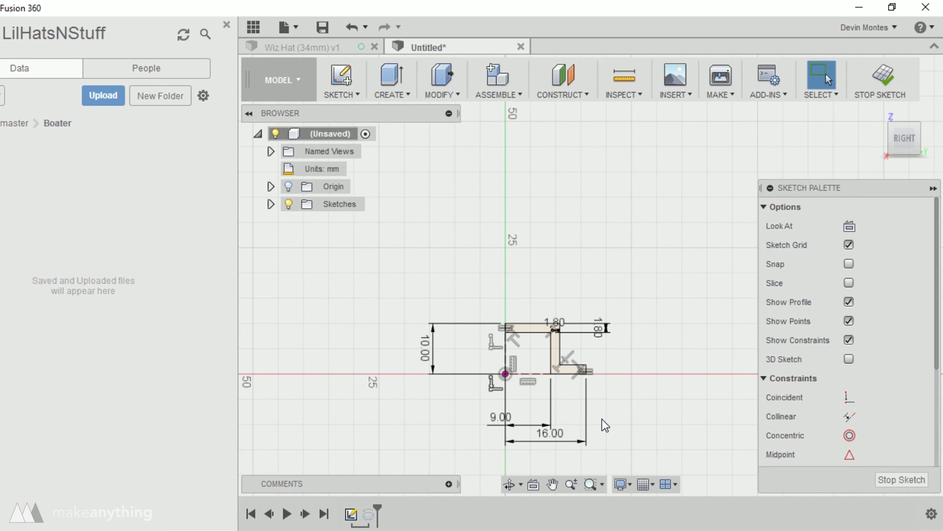
pyautogui.click(913, 481)
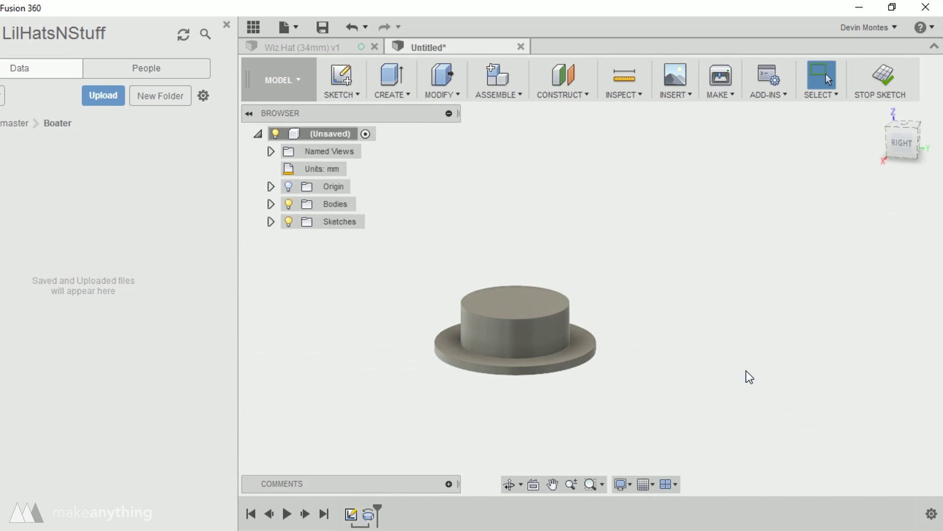
# Chamfer the circular edge of the hat's bottom opening with an equal distance of 0.5 mm.
pyautogui.moveTo(676, 348)
pyautogui.keyDown('shift'); pyautogui.mouseDown(button='middle')
pyautogui.moveTo(605, 375)
pyautogui.moveTo(411, 288)
pyautogui.mouseUp(button='middle'); pyautogui.keyUp('shift')
pyautogui.scroll(2, 502, 354)
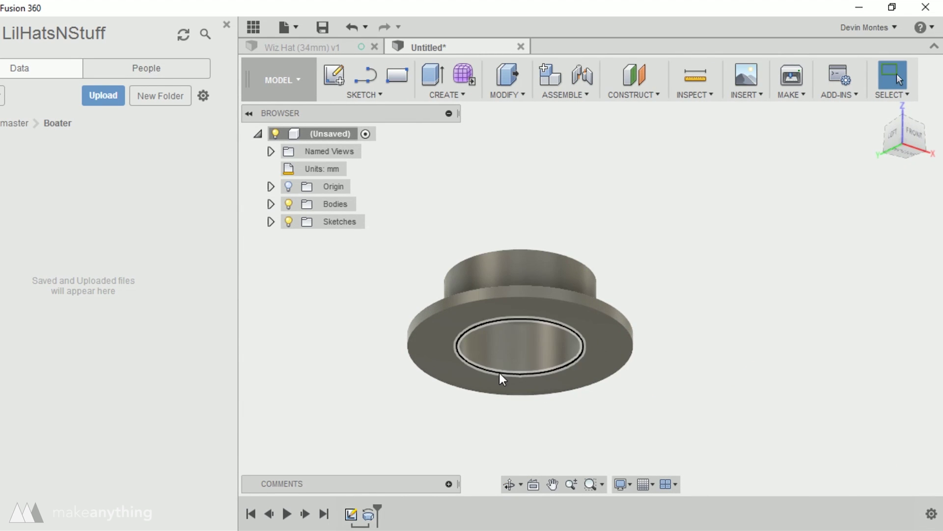
pyautogui.click(501, 376)
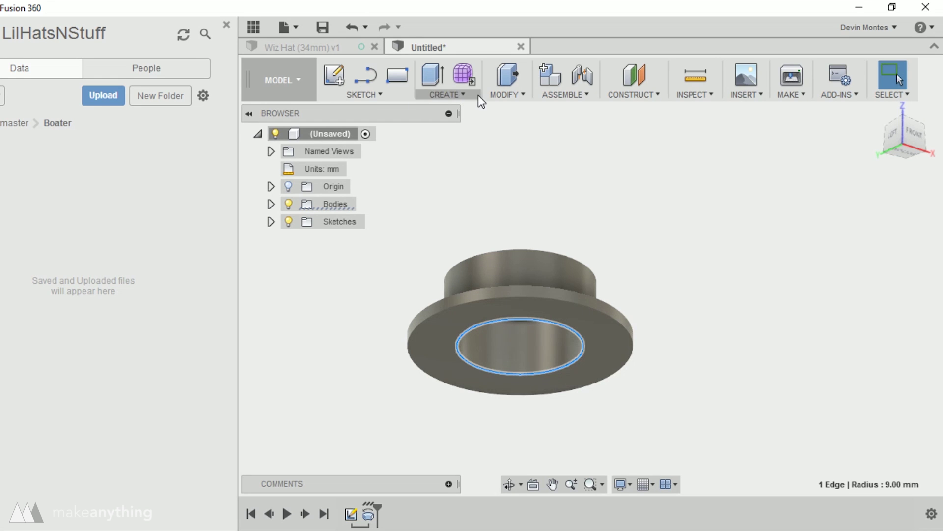
pyautogui.click(506, 94)
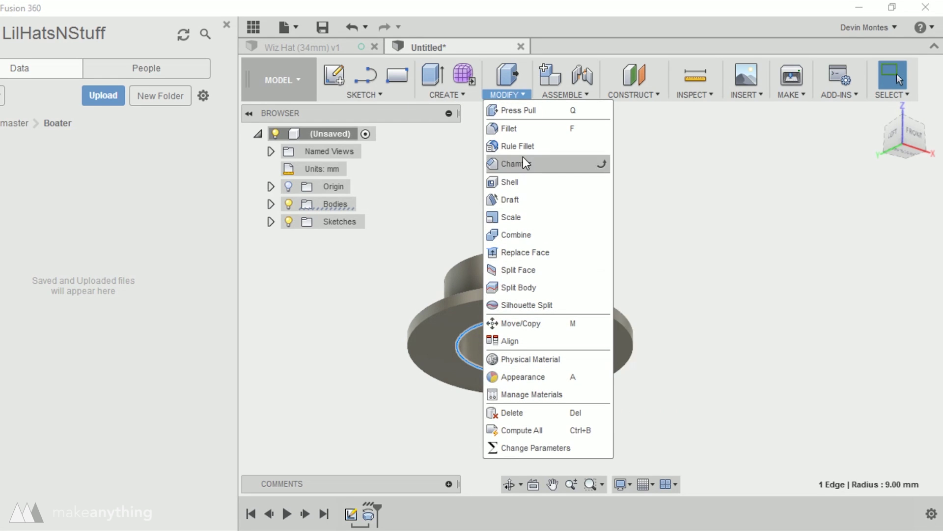
pyautogui.click(526, 163)
pyautogui.click(496, 218)
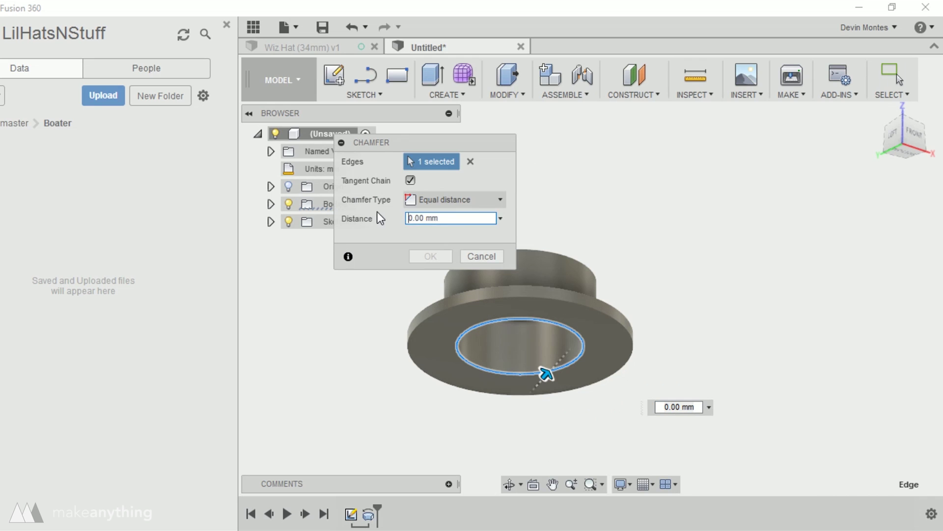
pyautogui.write('1')
pyautogui.press('Return')
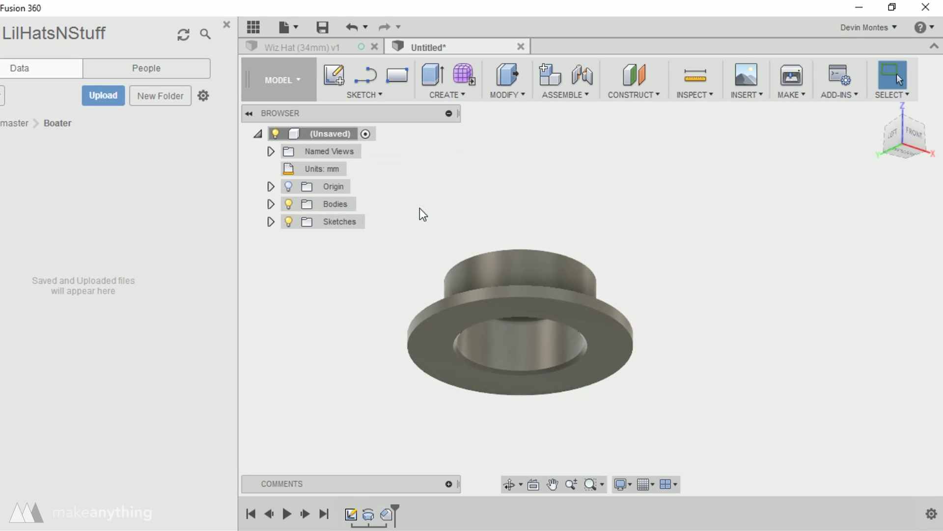
# Edit the existing chamfer to include the brim's lower outer edge as well.
pyautogui.keyDown('shift'); pyautogui.moveTo(732, 352); pyautogui.dragTo(609, 375, button='middle'); pyautogui.keyUp('shift')
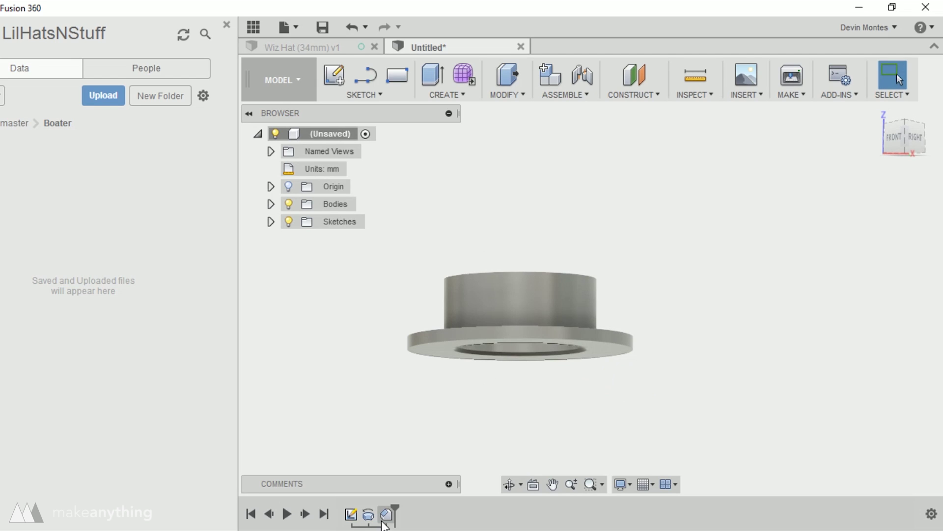
pyautogui.click(386, 517)
pyautogui.rightClick(398, 519)
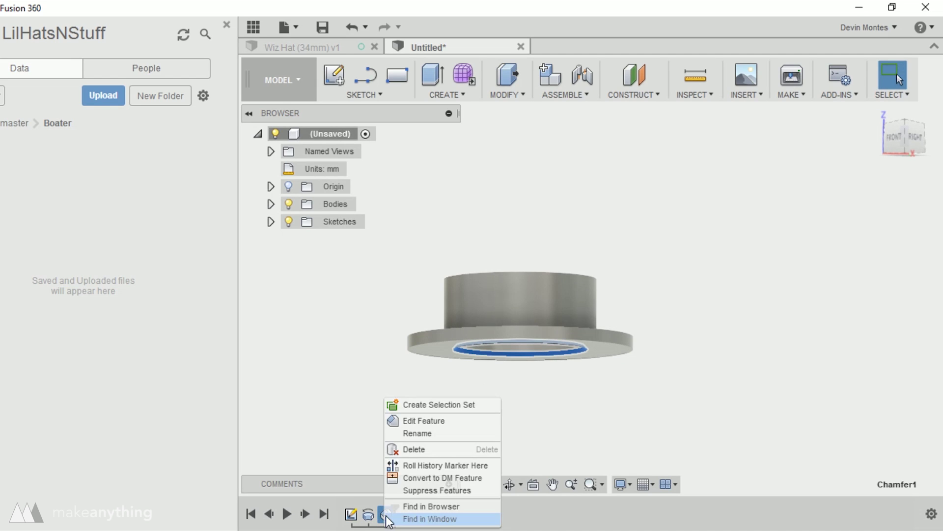
pyautogui.click(412, 424)
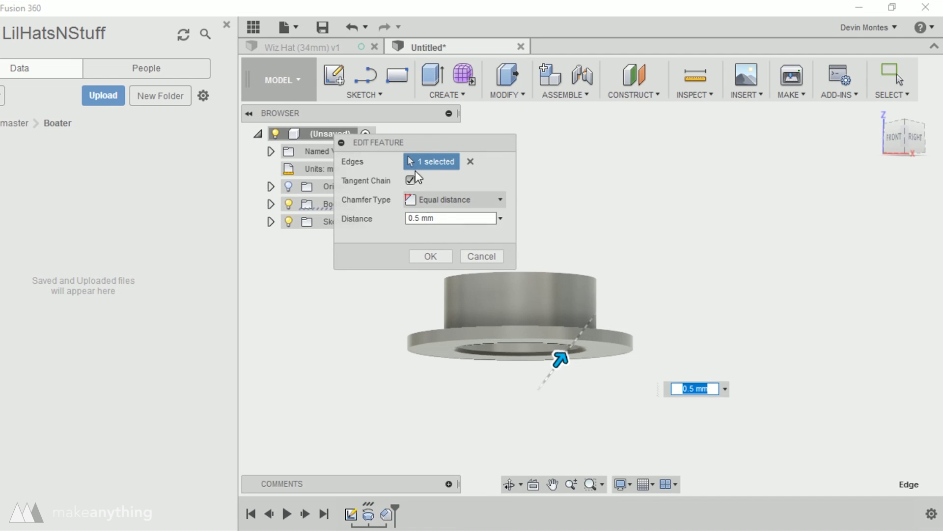
pyautogui.click(410, 353)
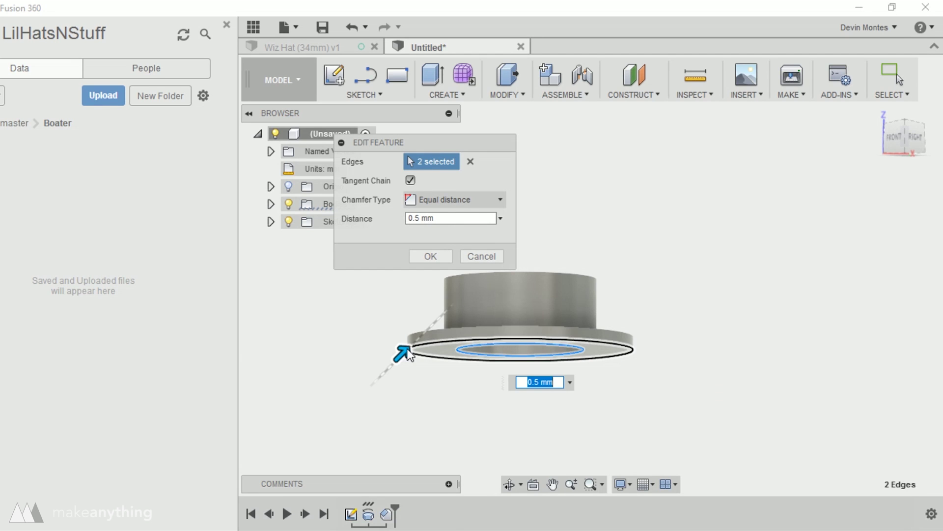
pyautogui.click(435, 256)
# Fillet the circular edge around the crown's top face with a 0.5 mm radius.
pyautogui.keyDown('shift'); pyautogui.moveTo(418, 266); pyautogui.dragTo(465, 307, button='middle'); pyautogui.keyUp('shift')
pyautogui.click(466, 307)
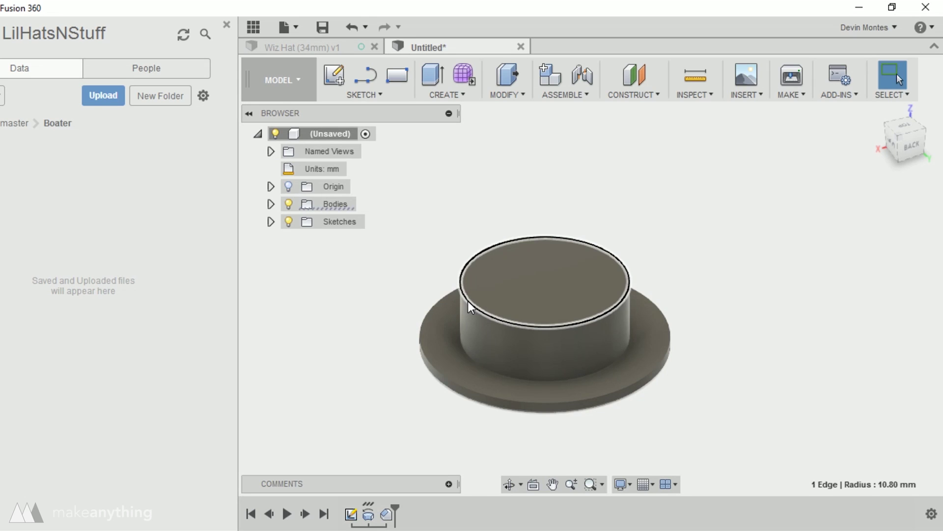
pyautogui.press('f')
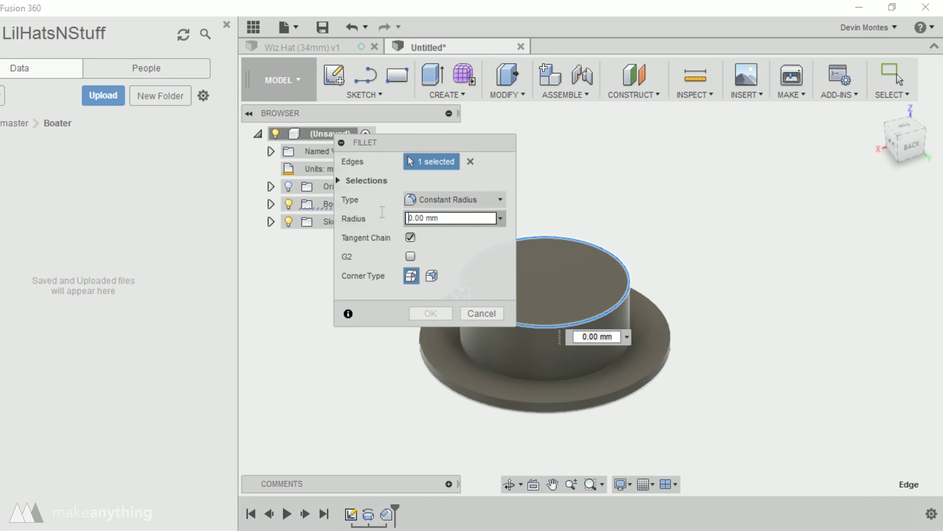
pyautogui.press('Escape')
# Set the radius of the crown's top edge fillet to 1 mm.
pyautogui.keyDown('shift'); pyautogui.moveTo(596, 326); pyautogui.dragTo(491, 376, button='middle'); pyautogui.keyUp('shift')
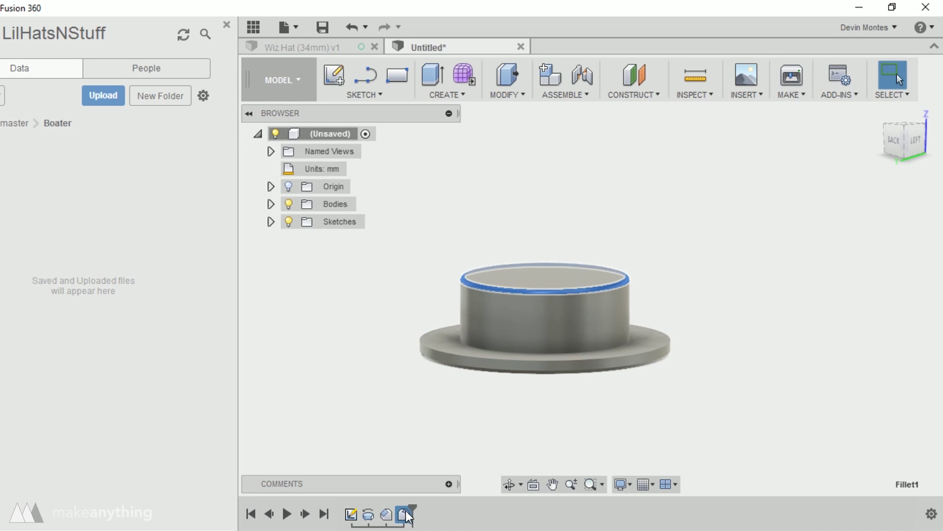
pyautogui.rightClick(418, 513)
pyautogui.click(433, 421)
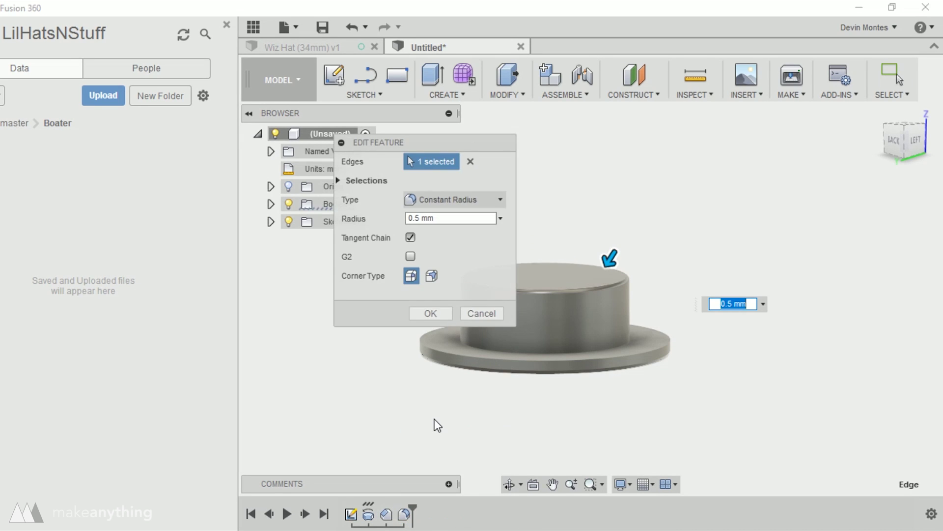
pyautogui.write('1')
pyautogui.press('Return')
# Fillet the brim's upper outer edge.
pyautogui.keyDown('shift'); pyautogui.moveTo(488, 433); pyautogui.dragTo(452, 477, button='middle'); pyautogui.keyUp('shift')
pyautogui.press('f')
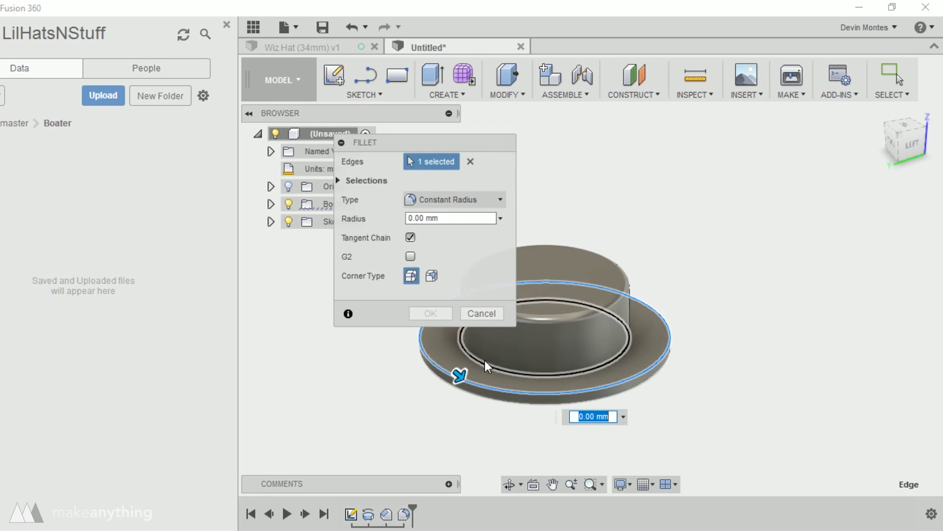
pyautogui.press('Escape')
pyautogui.keyDown('shift'); pyautogui.moveTo(596, 421); pyautogui.dragTo(393, 343, button='middle'); pyautogui.keyUp('shift')
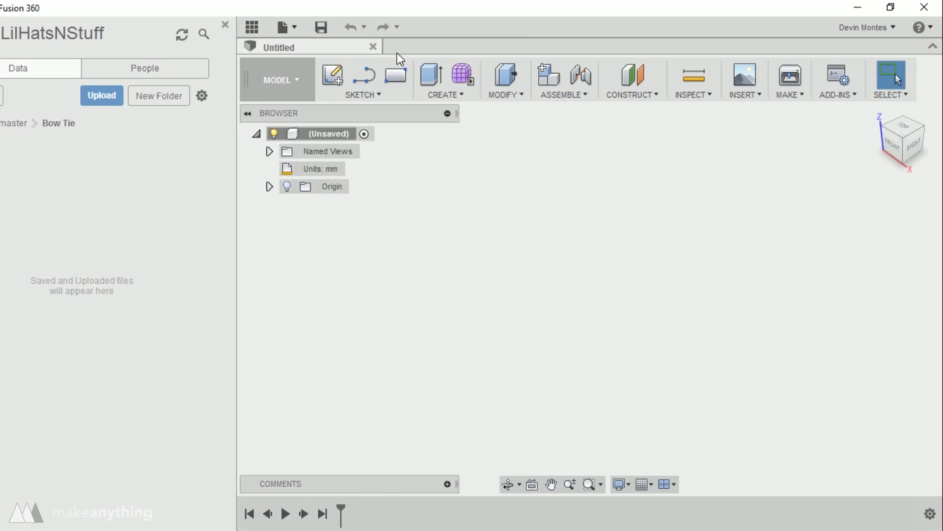
# Start a new sketch on the vertical YZ plane of the empty design for the bow tie.
pyautogui.click(370, 95)
pyautogui.click(376, 114)
pyautogui.click(618, 216)
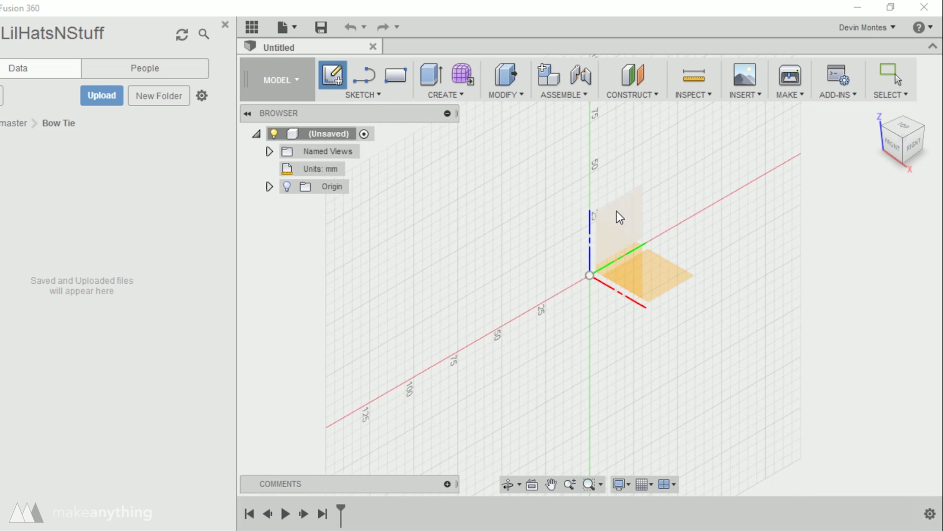
# Draw a vertical line up from the origin and turn it into a construction line.
pyautogui.scroll(2, 579, 317)
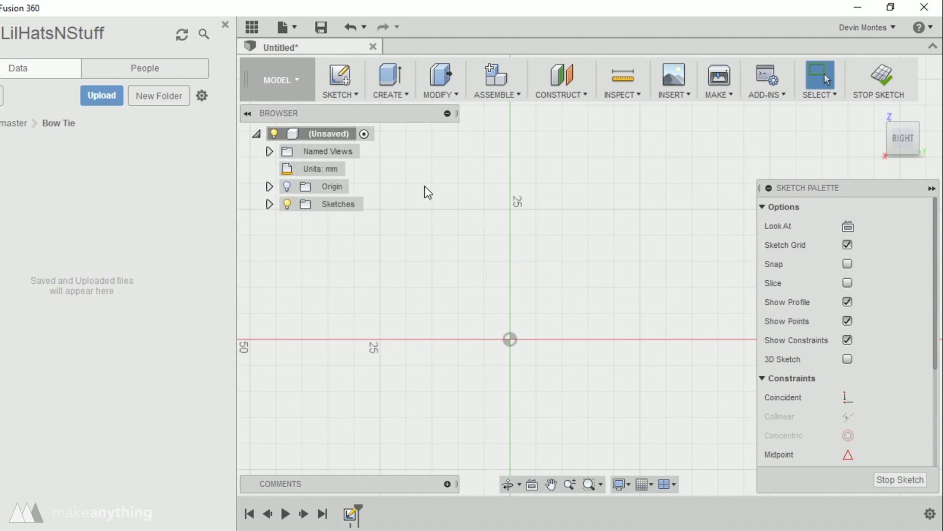
pyautogui.click(347, 95)
pyautogui.click(361, 35)
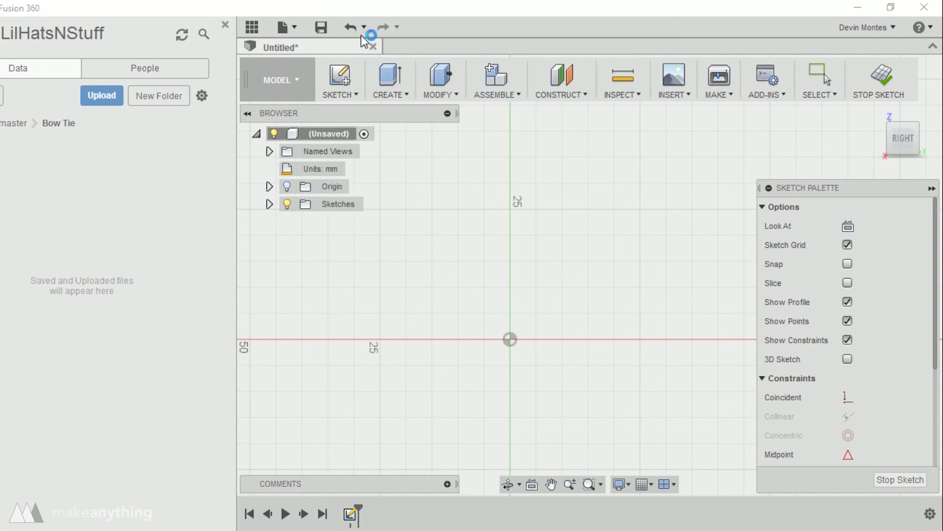
pyautogui.click(511, 342)
pyautogui.click(510, 215)
pyautogui.press('Escape')
pyautogui.click(510, 242)
pyautogui.press('x')
pyautogui.click(541, 243)
# Sketch a two-point rectangle about 4.4 mm wide and 11.5 mm tall, resting on the horizontal axis beside the construction line.
pyautogui.click(340, 94)
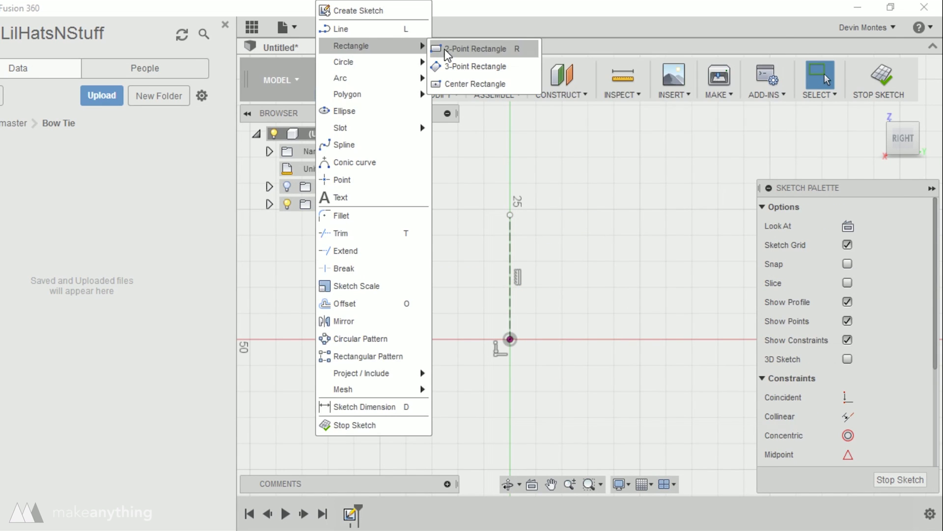
pyautogui.click(480, 45)
pyautogui.click(615, 339)
pyautogui.click(638, 279)
pyautogui.press('Escape')
# Constrain the rectangle's bottom edge coincident with the origin point.
pyautogui.click(615, 344)
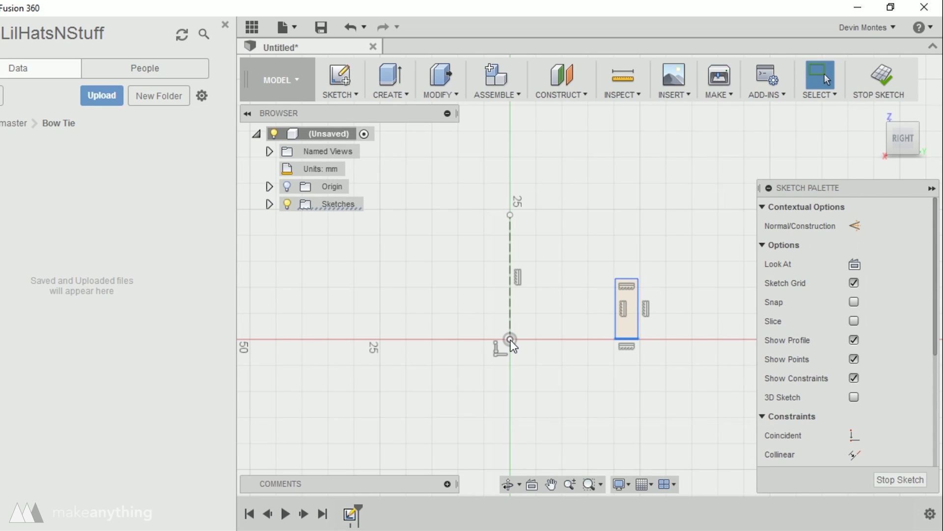
pyautogui.scroll(-3, 832, 361)
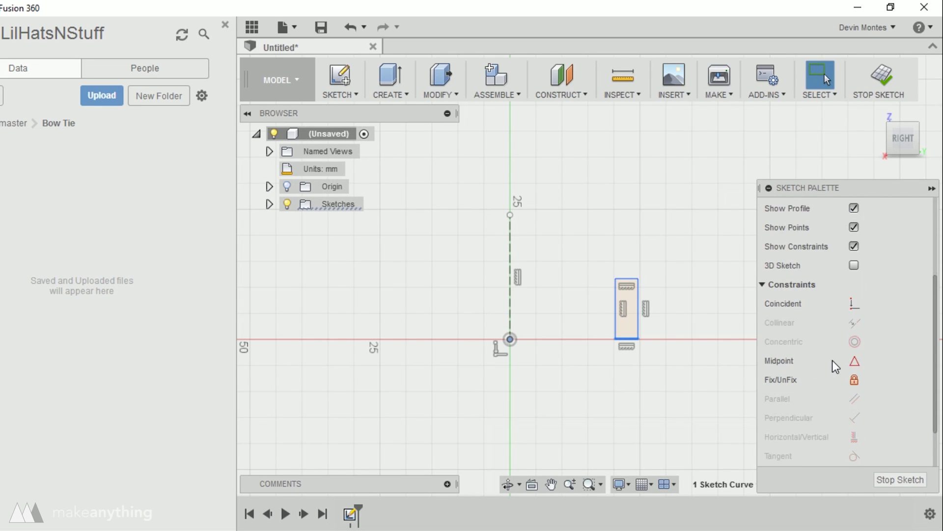
pyautogui.click(857, 304)
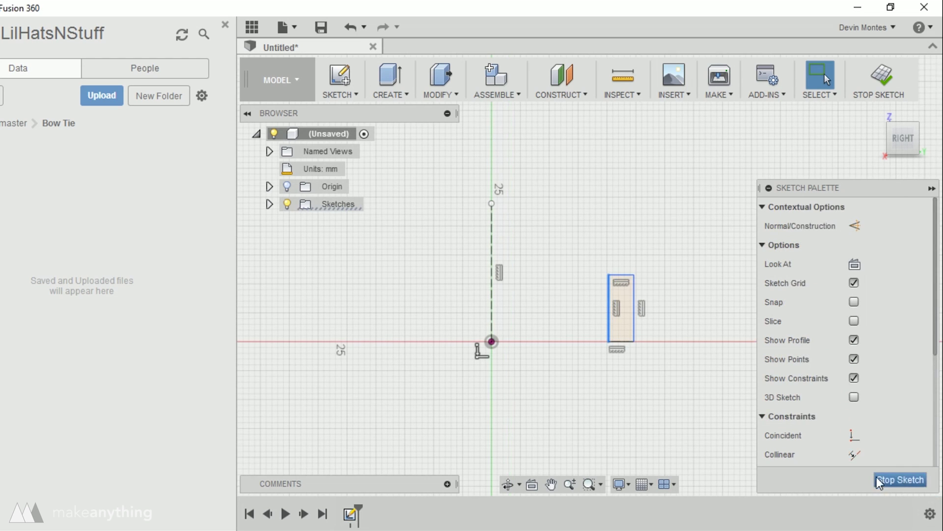
# Dimension the distance from the construction line to the rectangle's nearest vertical side as 9 mm.
pyautogui.press('d')
pyautogui.click(493, 320)
pyautogui.click(545, 398)
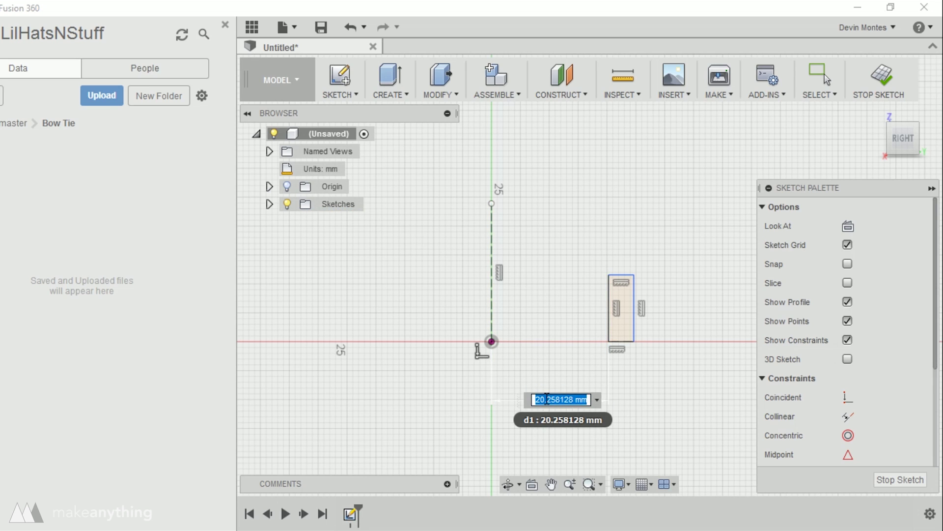
pyautogui.write('9')
pyautogui.press('Return')
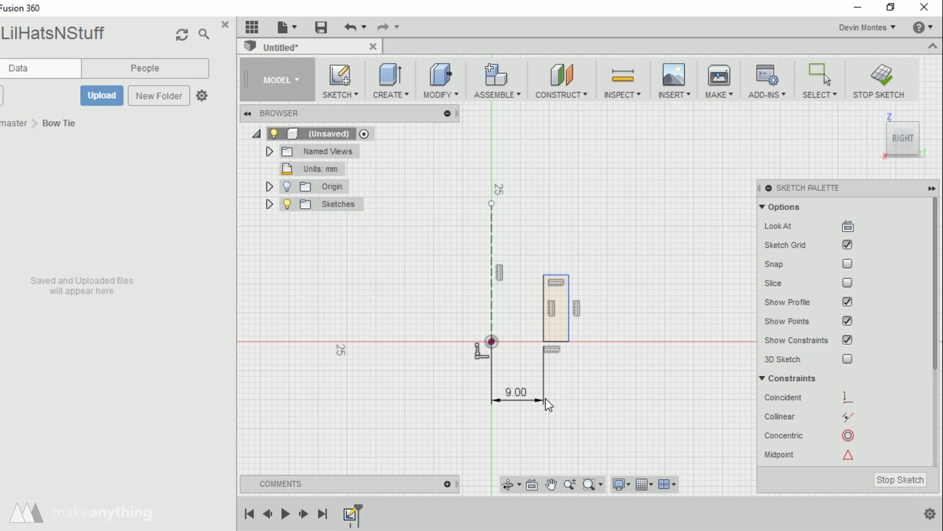
# Dimension the rectangle's width along its bottom edge as 1.8 mm.
pyautogui.click(560, 340)
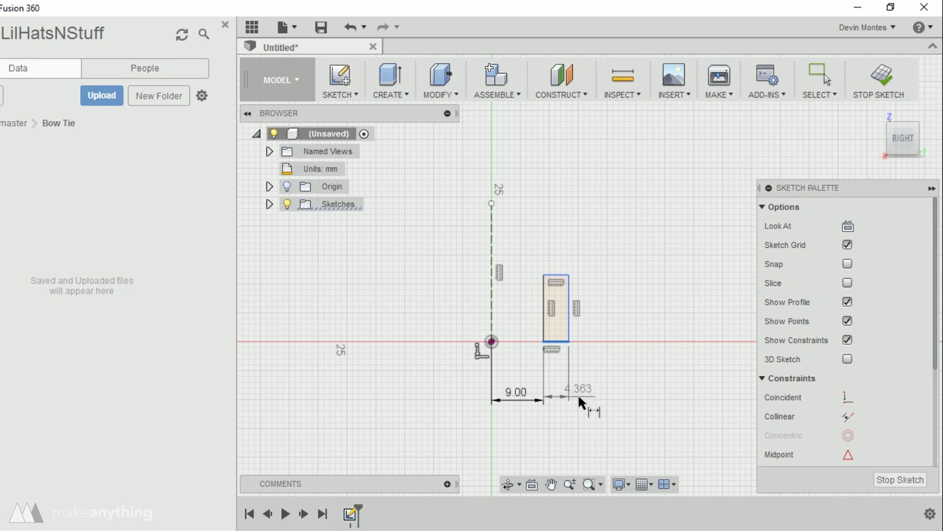
pyautogui.click(579, 396)
pyautogui.write('1.8')
pyautogui.press('Return')
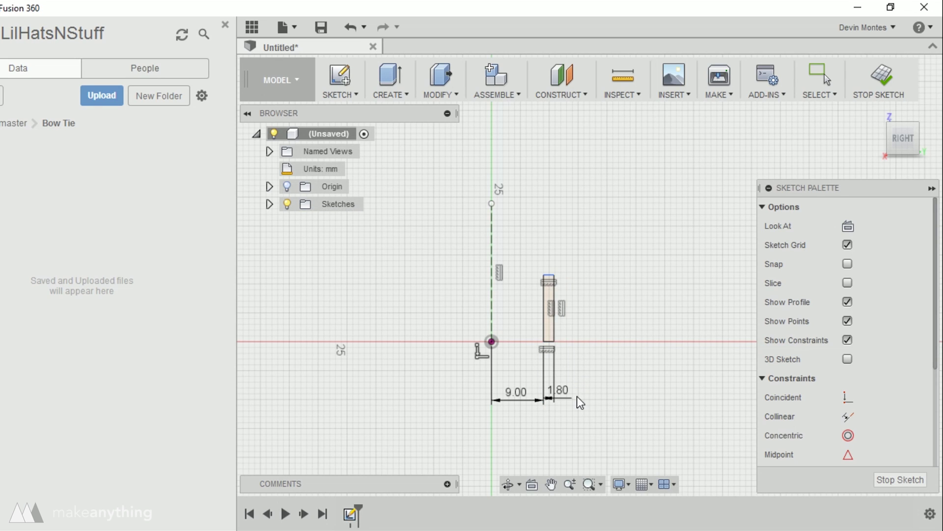
# Dimension the rectangle's height as 1.8 mm.
pyautogui.click(553, 325)
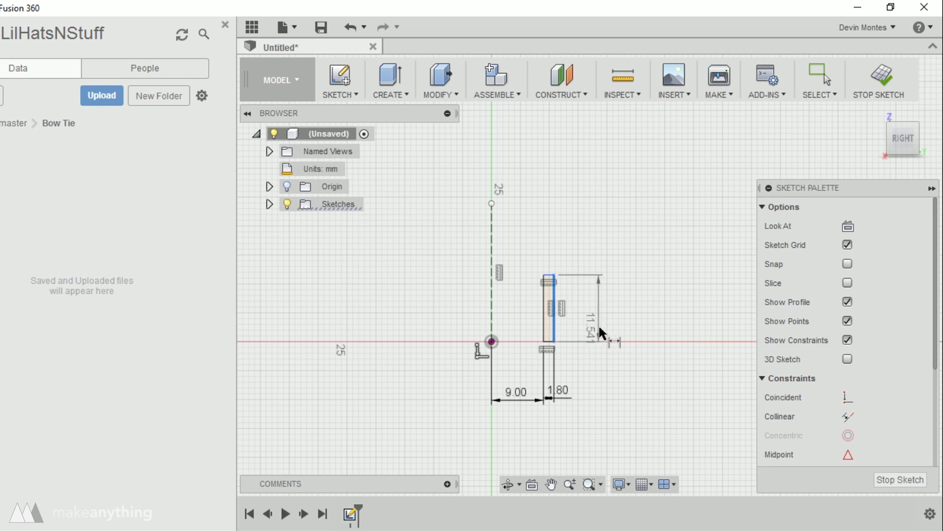
pyautogui.click(623, 319)
pyautogui.write('1.8')
pyautogui.press('Return')
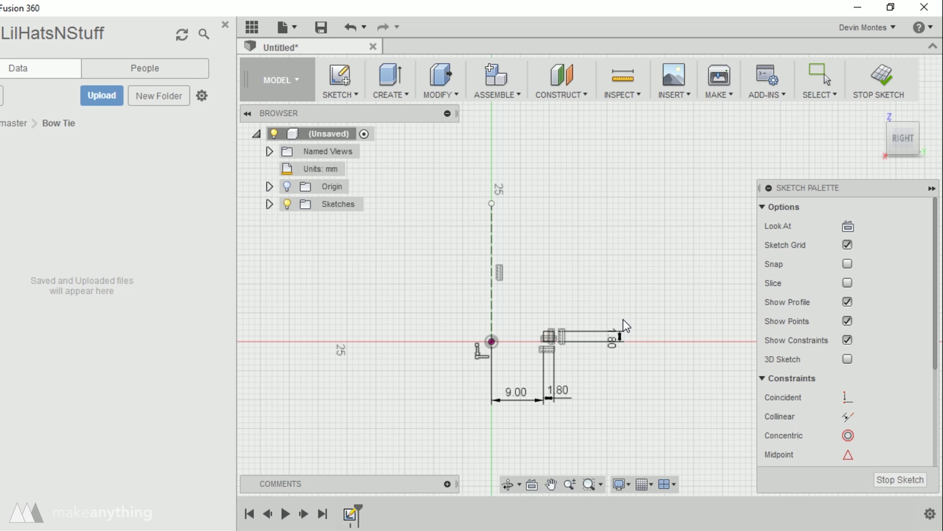
# Set the rectangle's height to 3 mm.
pyautogui.scroll(1, 633, 316)
pyautogui.doubleClick(613, 344)
pyautogui.write('3')
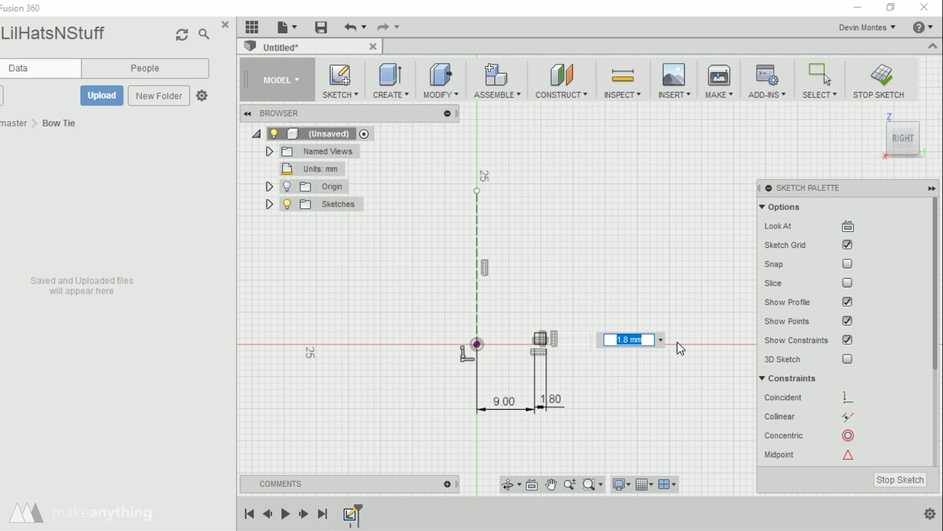
pyautogui.press('Return')
# Set the rectangle's height to 4 mm.
pyautogui.doubleClick(613, 340)
pyautogui.write('4')
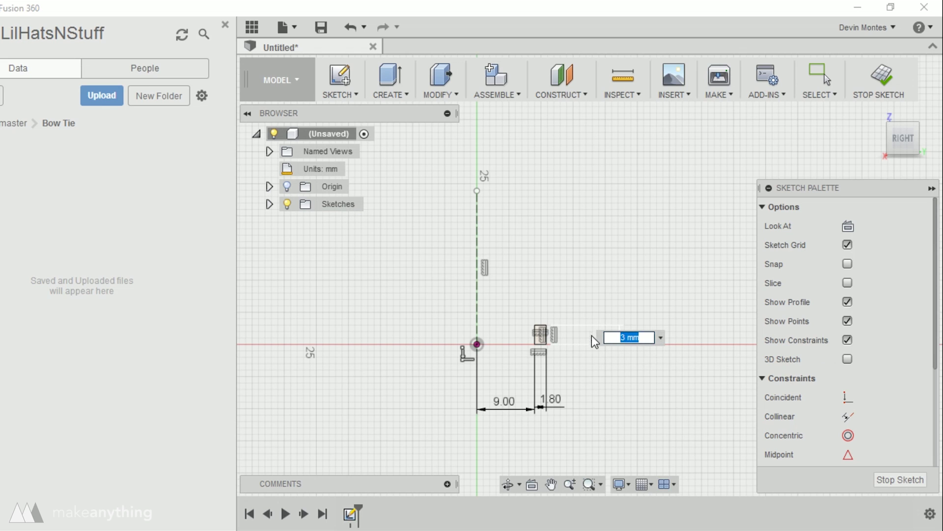
pyautogui.press('Return')
# Revolve the rectangle profile 270 degrees around the vertical construction line as a new body.
pyautogui.scroll(3, 553, 328)
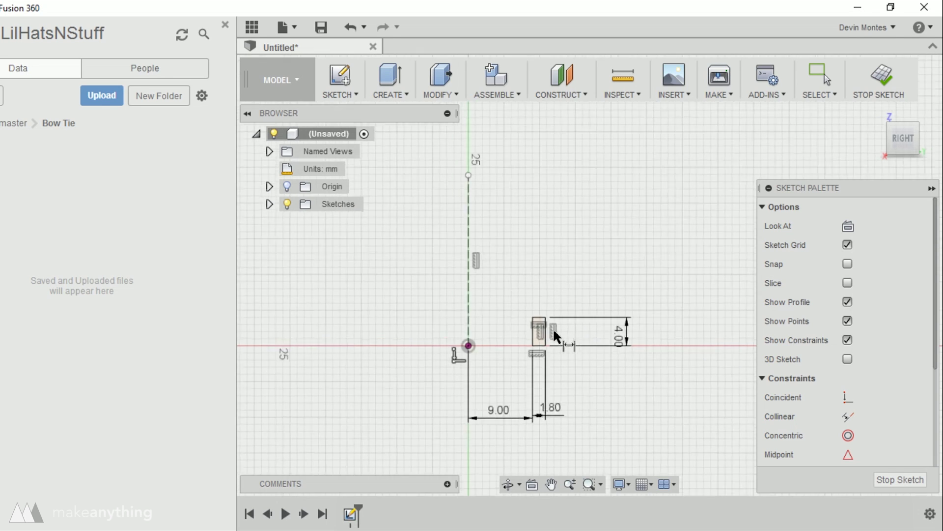
pyautogui.click(400, 93)
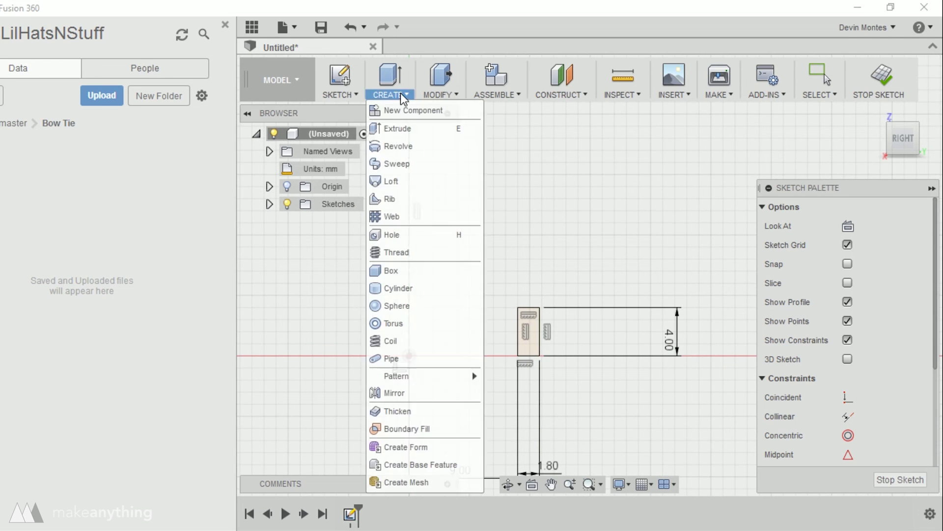
pyautogui.click(459, 144)
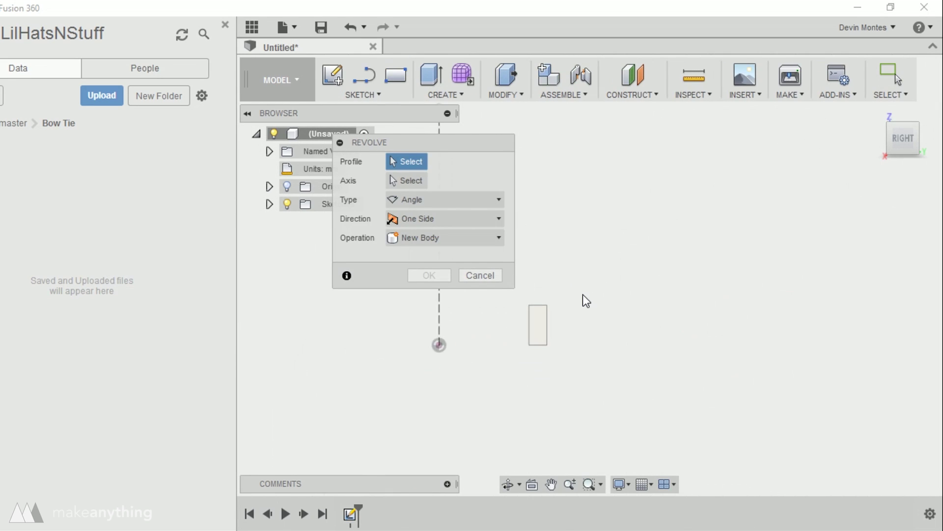
pyautogui.click(551, 309)
pyautogui.click(411, 181)
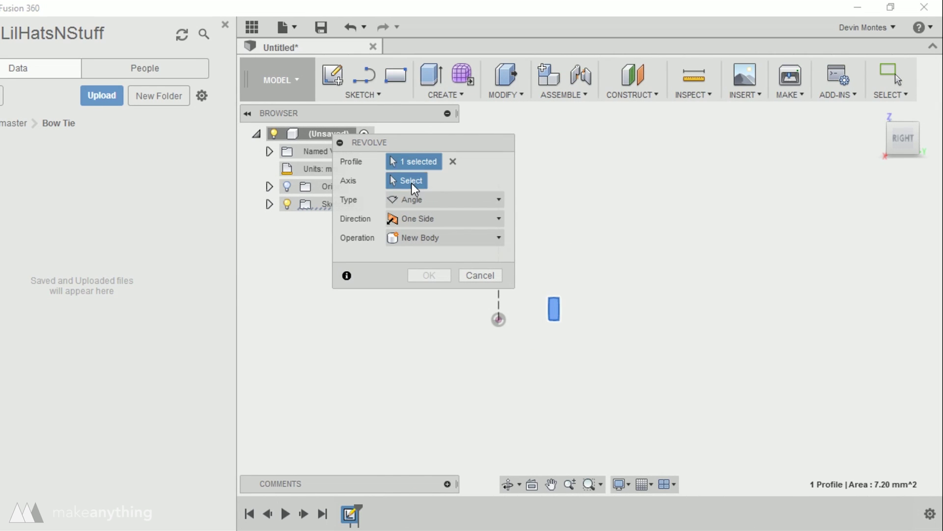
pyautogui.click(499, 309)
pyautogui.keyDown('shift'); pyautogui.moveTo(600, 274); pyautogui.dragTo(620, 346, button='middle'); pyautogui.keyUp('shift')
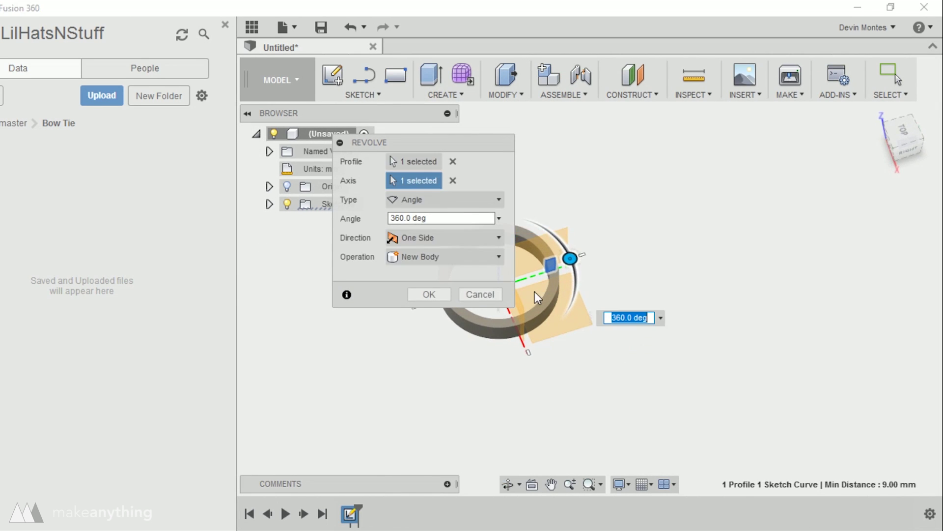
pyautogui.click(442, 219)
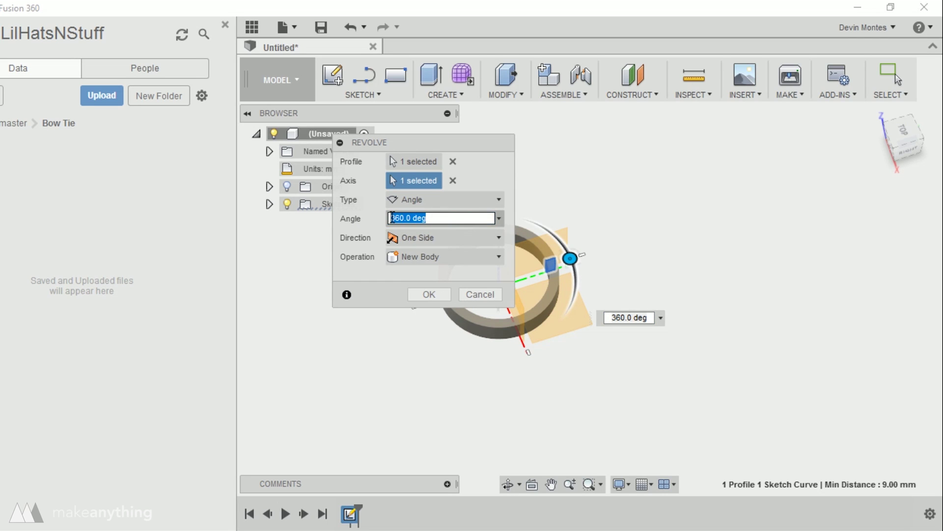
pyautogui.write('27')
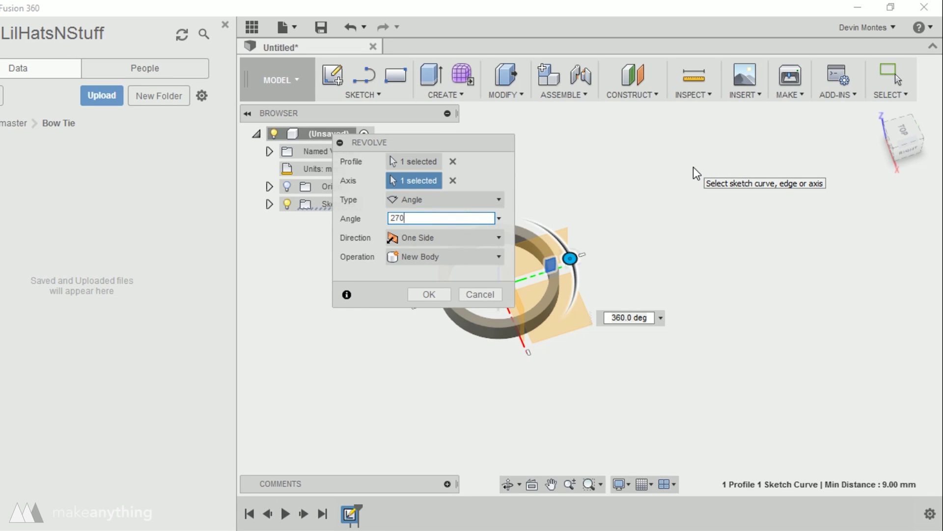
pyautogui.write('0')
pyautogui.press('Return')
# Edit the existing revolve feature and change its direction to Symmetric.
pyautogui.keyDown('shift'); pyautogui.moveTo(617, 271); pyautogui.dragTo(591, 271, button='middle'); pyautogui.keyUp('shift')
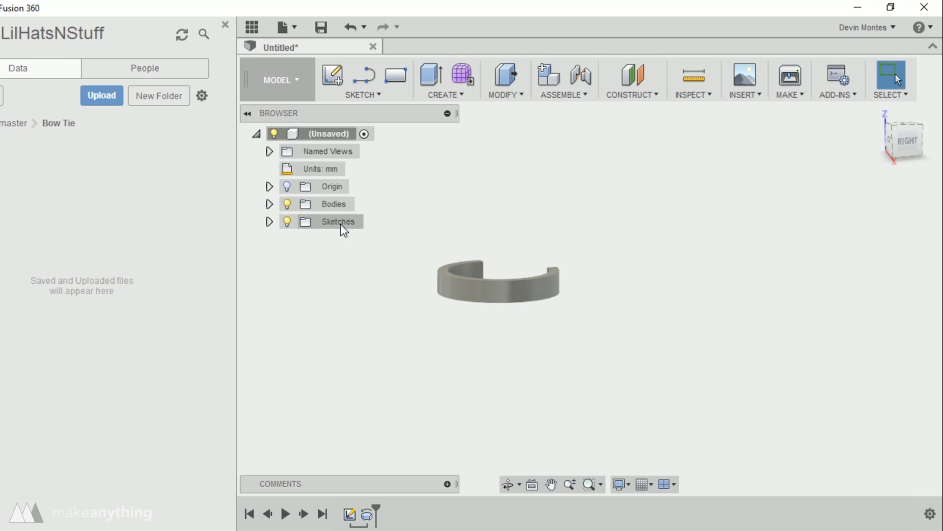
pyautogui.click(367, 524)
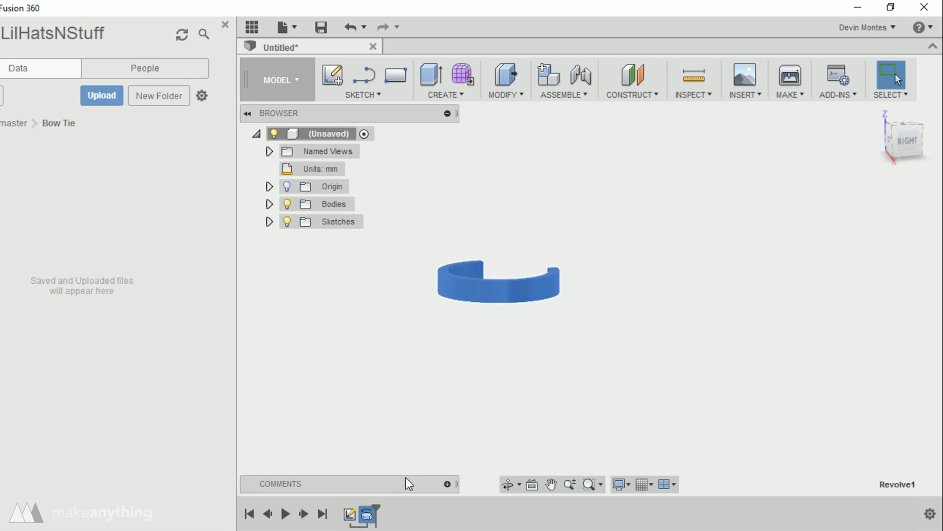
pyautogui.rightClick(375, 522)
pyautogui.click(400, 411)
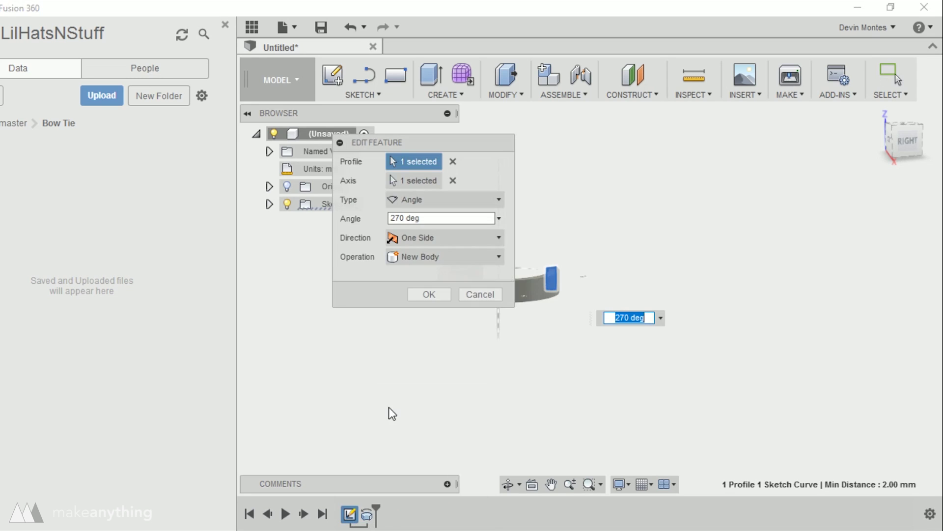
pyautogui.click(443, 237)
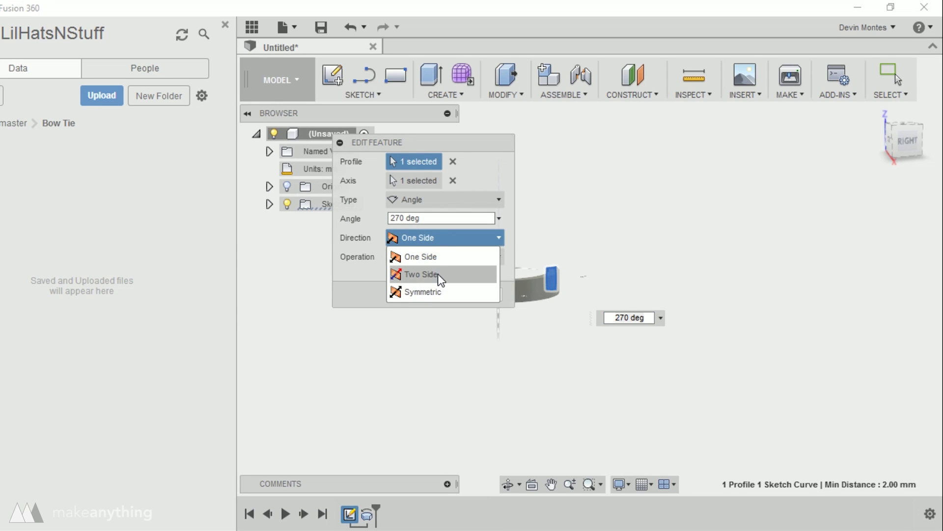
pyautogui.click(441, 292)
pyautogui.moveTo(464, 142); pyautogui.dragTo(349, 219)
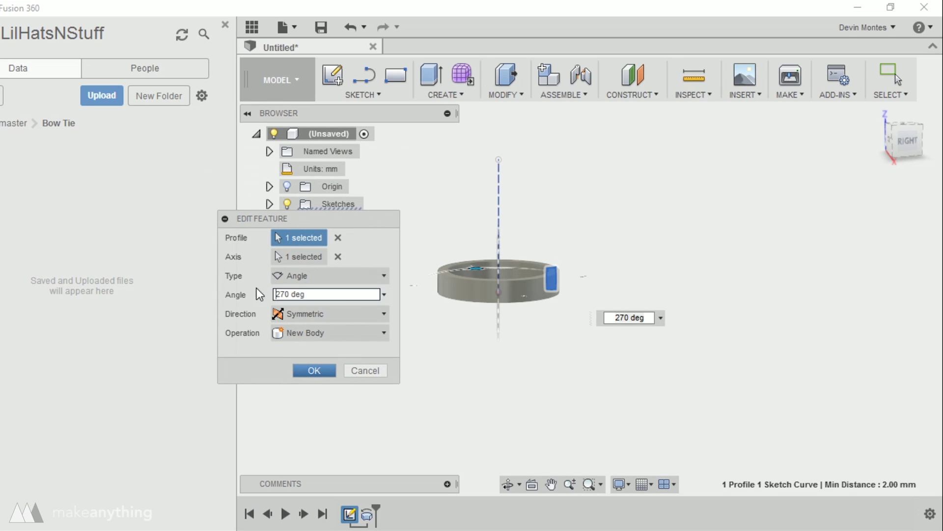
# Set the symmetric revolve angle to about 140.6 degrees so the ring has an open gap, and apply the edit.
pyautogui.doubleClick(273, 293)
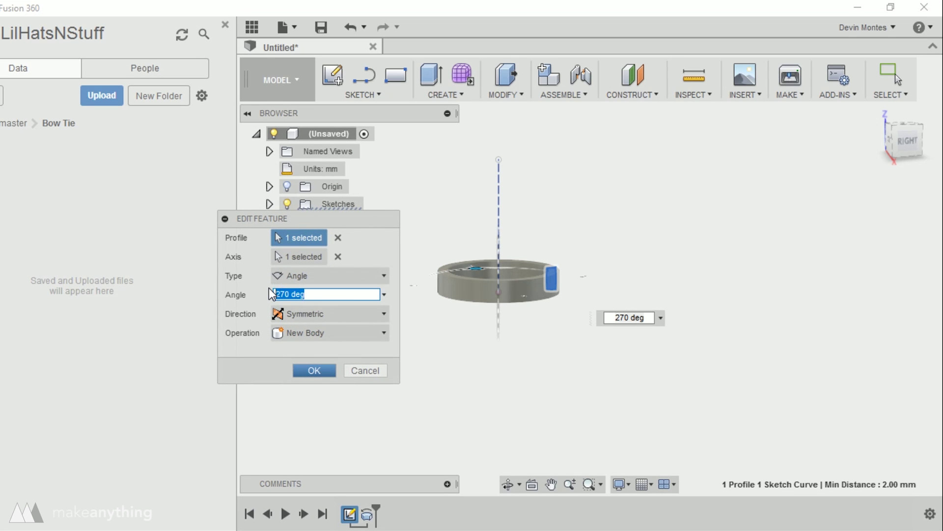
pyautogui.press('Return')
pyautogui.keyDown('shift'); pyautogui.moveTo(461, 337); pyautogui.dragTo(465, 437, button='middle'); pyautogui.keyUp('shift')
pyautogui.scroll(-1, 484, 469)
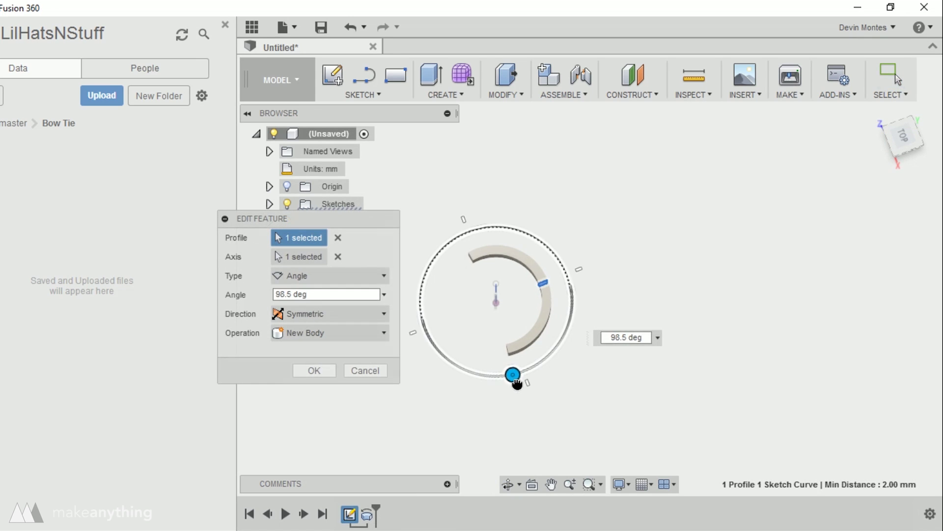
pyautogui.moveTo(517, 384); pyautogui.dragTo(458, 373)
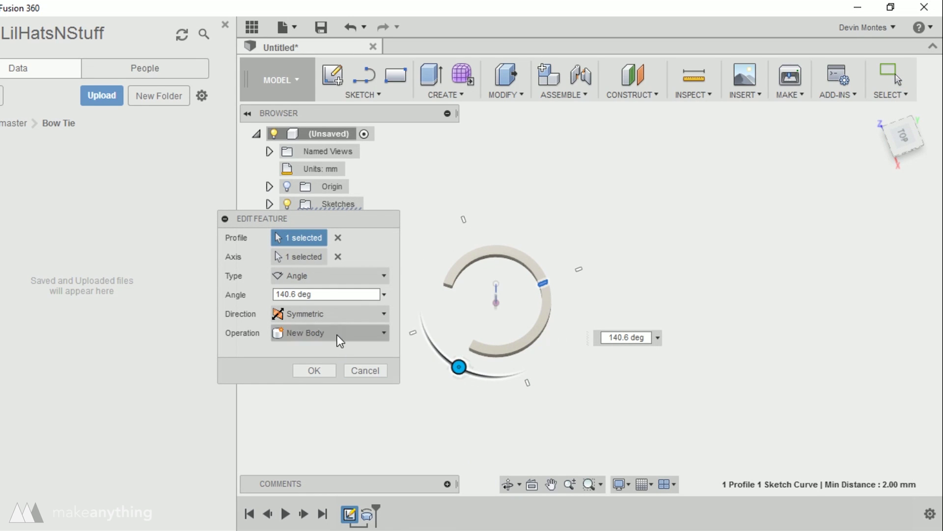
pyautogui.press('Return')
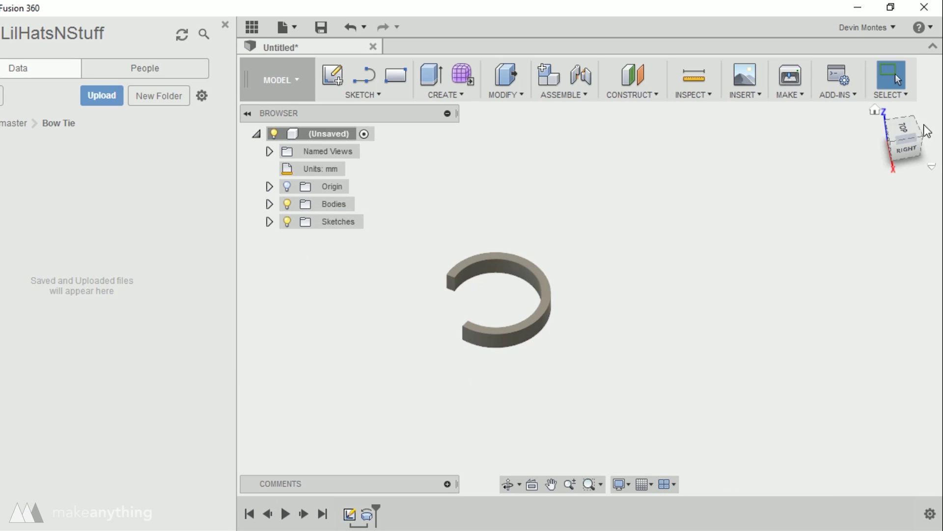
# Create a construction plane offset about 10.8 mm from the XZ plane, toward the closed side of the collar ring.
pyautogui.click(875, 113)
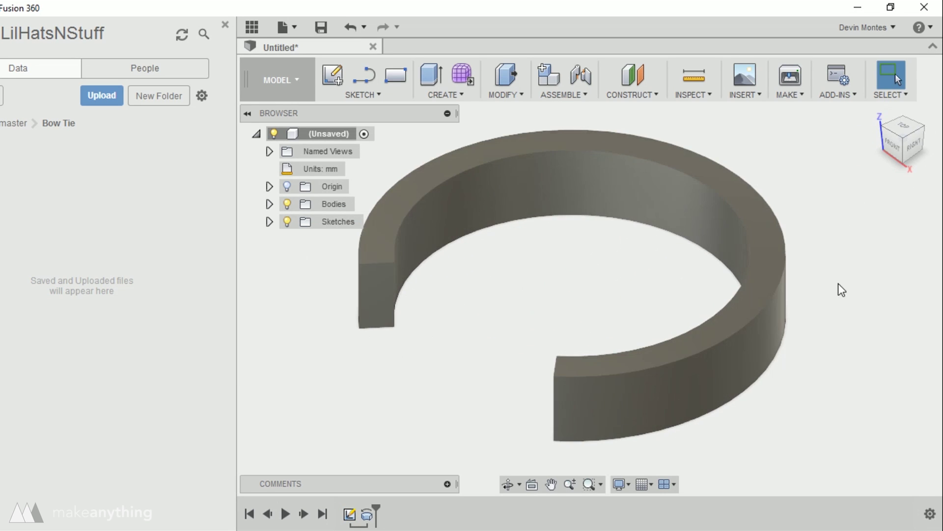
pyautogui.click(897, 147)
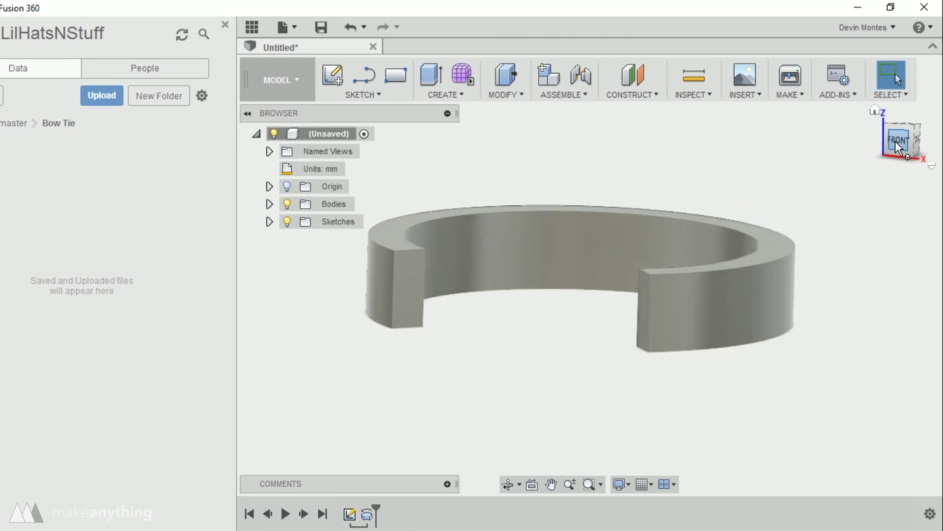
pyautogui.keyDown('shift'); pyautogui.moveTo(894, 236); pyautogui.dragTo(716, 271, button='middle'); pyautogui.keyUp('shift')
pyautogui.click(911, 140)
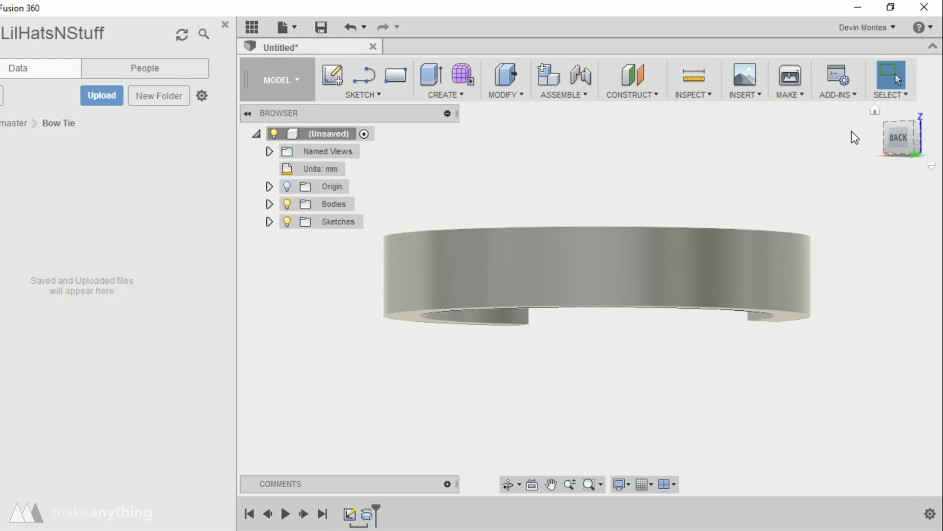
pyautogui.keyDown('shift'); pyautogui.moveTo(792, 211); pyautogui.dragTo(641, 301, button='middle'); pyautogui.keyUp('shift')
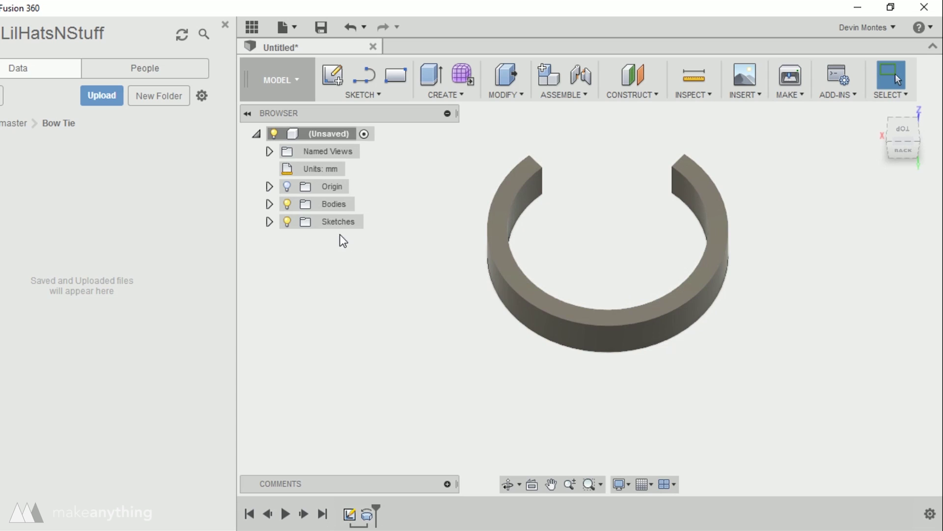
pyautogui.click(269, 187)
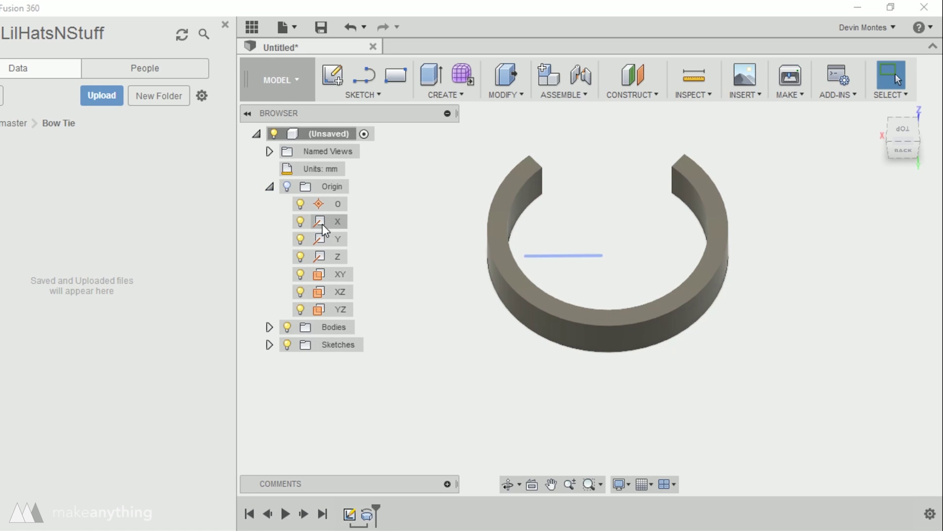
pyautogui.click(334, 290)
pyautogui.moveTo(442, 290)
pyautogui.keyDown('shift'); pyautogui.mouseDown(button='middle')
pyautogui.moveTo(390, 285)
pyautogui.moveTo(415, 299)
pyautogui.moveTo(428, 292)
pyautogui.mouseUp(button='middle'); pyautogui.keyUp('shift')
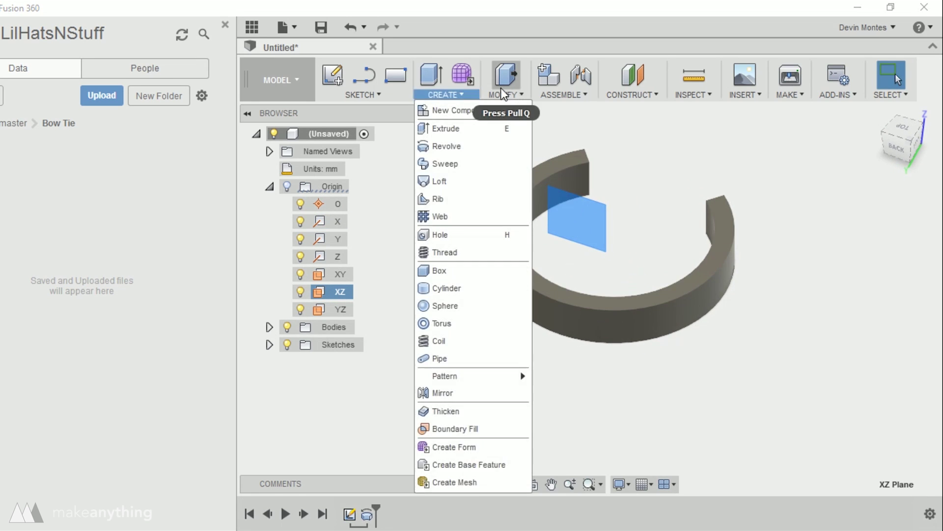
pyautogui.moveTo(647, 96)
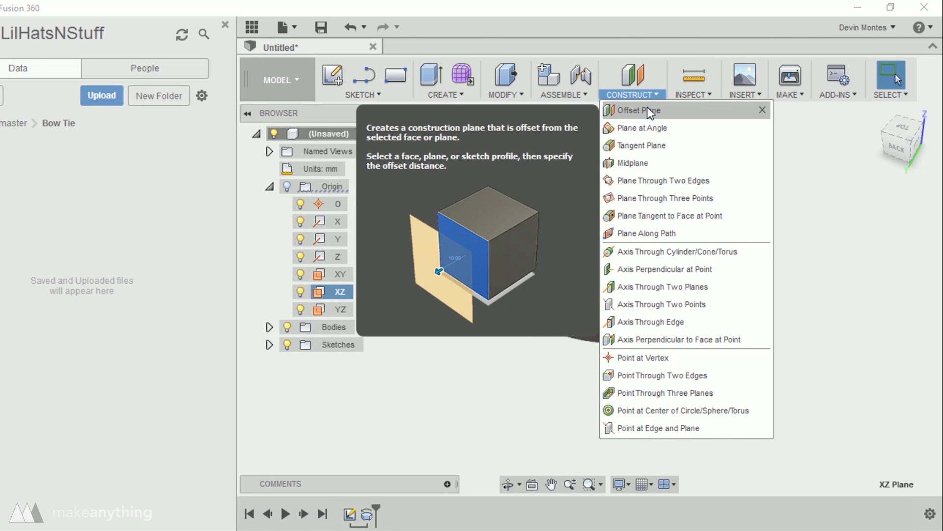
pyautogui.click(648, 111)
pyautogui.moveTo(607, 268); pyautogui.dragTo(555, 343)
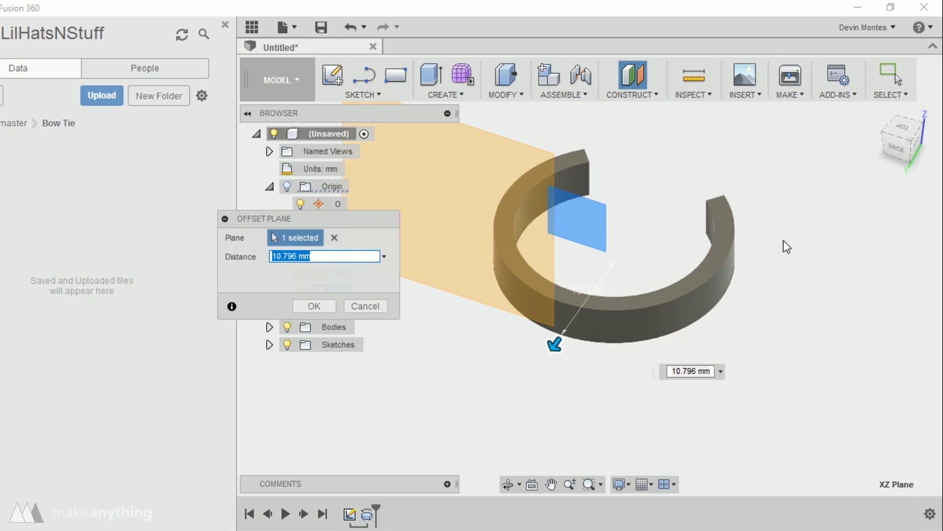
pyautogui.press('Return')
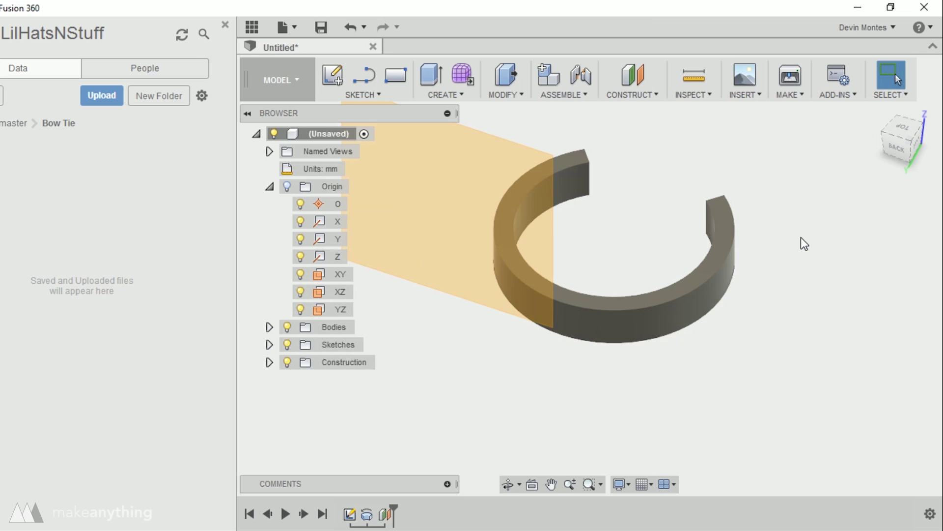
# Start a sketch on the offset plane and draw a 20 mm vertical centre line down from the ring's upper edge.
pyautogui.click(414, 285)
pyautogui.click(364, 75)
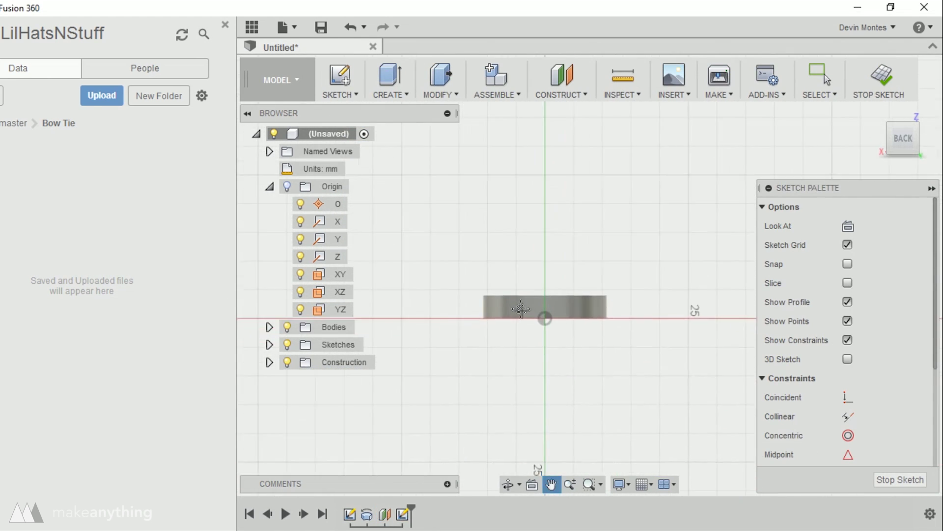
pyautogui.click(502, 248)
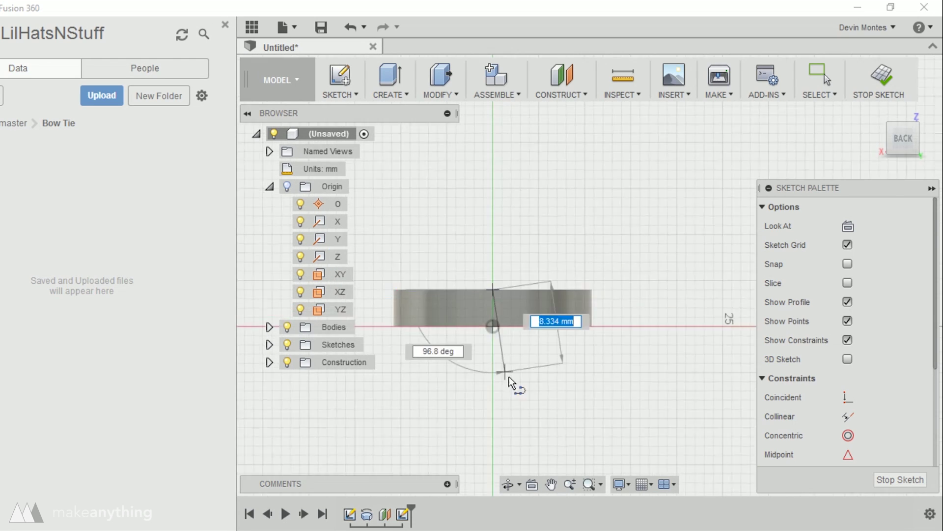
pyautogui.scroll(-1, 546, 429)
pyautogui.moveTo(546, 429); pyautogui.dragTo(544, 330, button='middle')
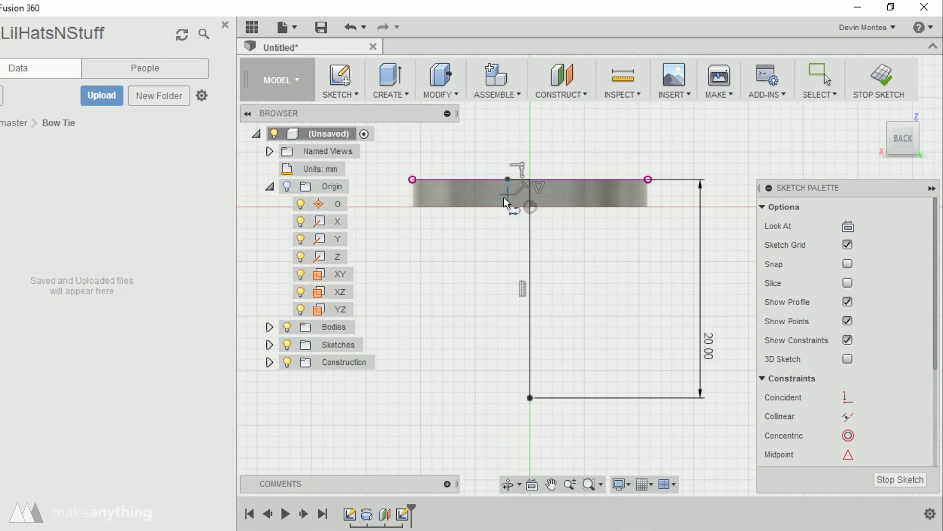
# Draw one half of the tapered knot outline with lines closing between the centre line and the ring's upper edge.
pyautogui.click(500, 218)
pyautogui.click(530, 226)
pyautogui.scroll(3, 525, 216)
pyautogui.press('Escape')
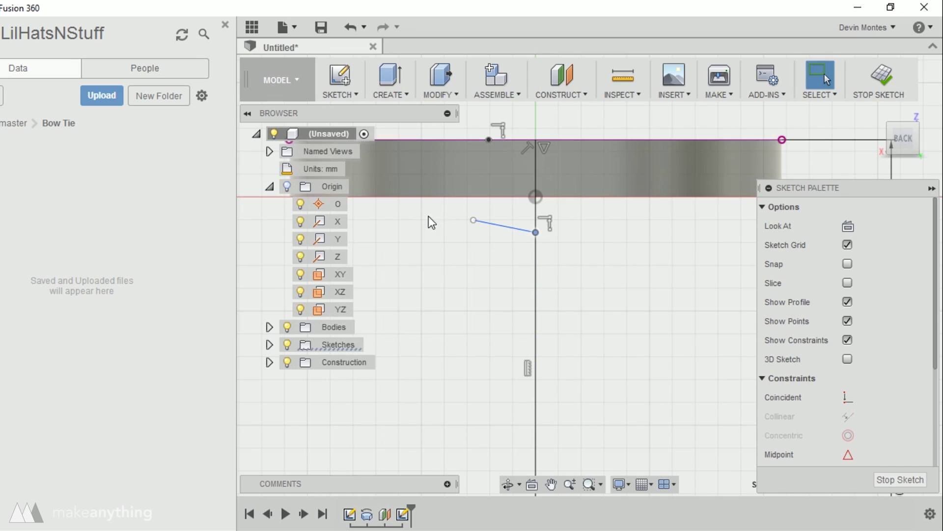
pyautogui.press('l')
pyautogui.click(473, 219)
pyautogui.click(489, 140)
pyautogui.press('Escape')
pyautogui.scroll(-4, 577, 299)
pyautogui.scroll(1, 586, 364)
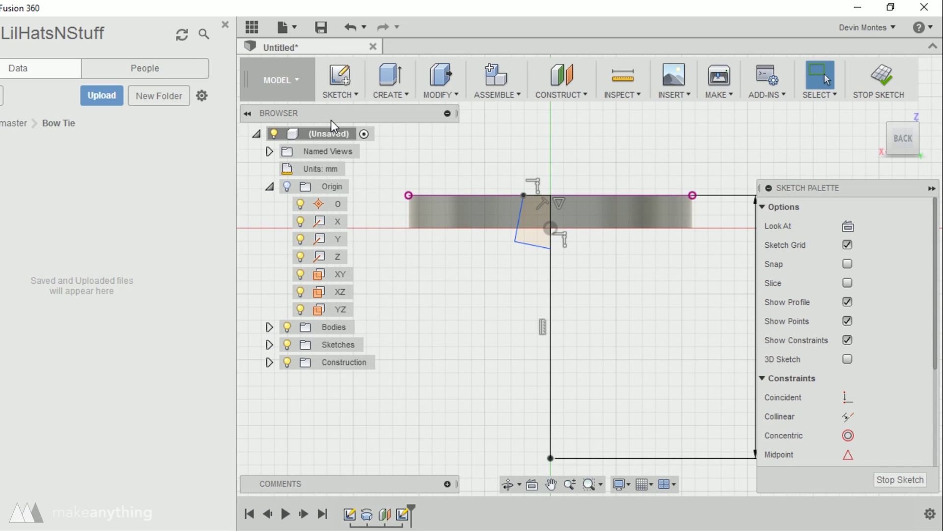
# Convert the vertical centre line to construction and mirror the three half-knot lines across it.
pyautogui.doubleClick(541, 248)
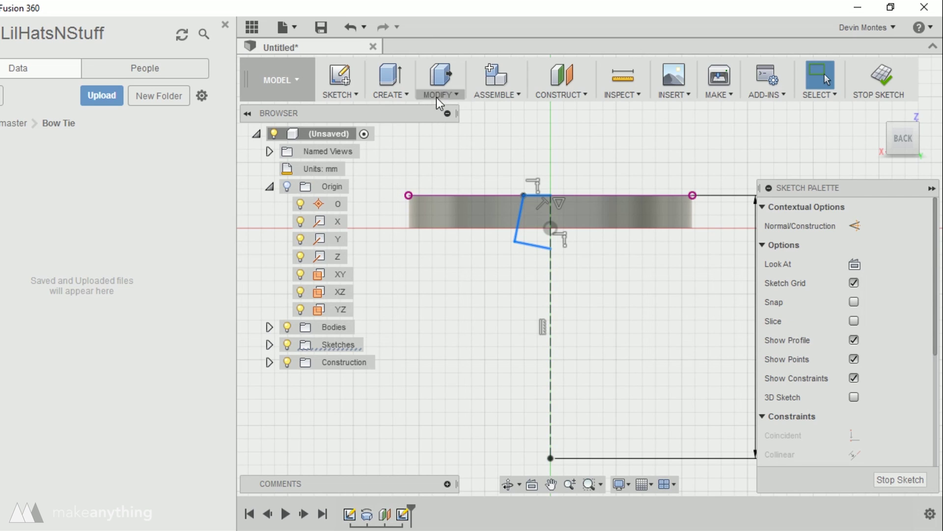
pyautogui.click(353, 94)
pyautogui.click(375, 319)
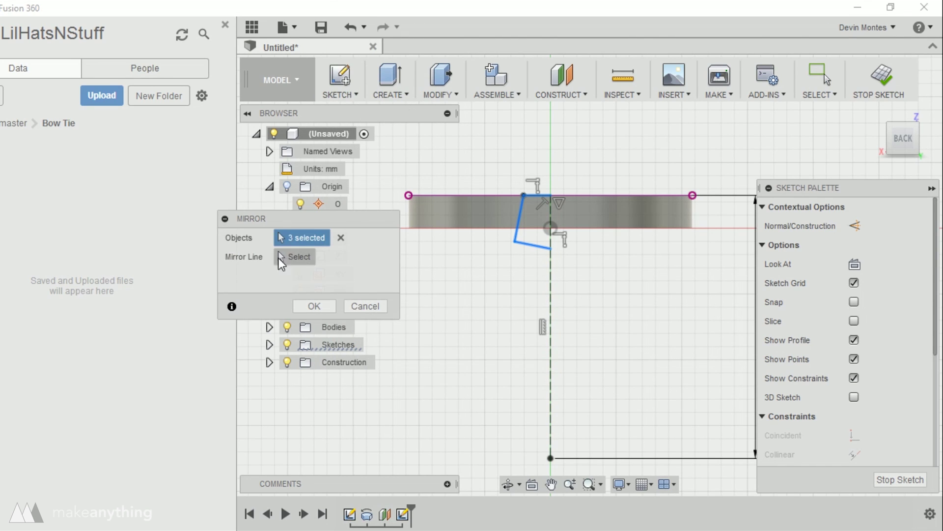
pyautogui.click(550, 305)
pyautogui.click(313, 306)
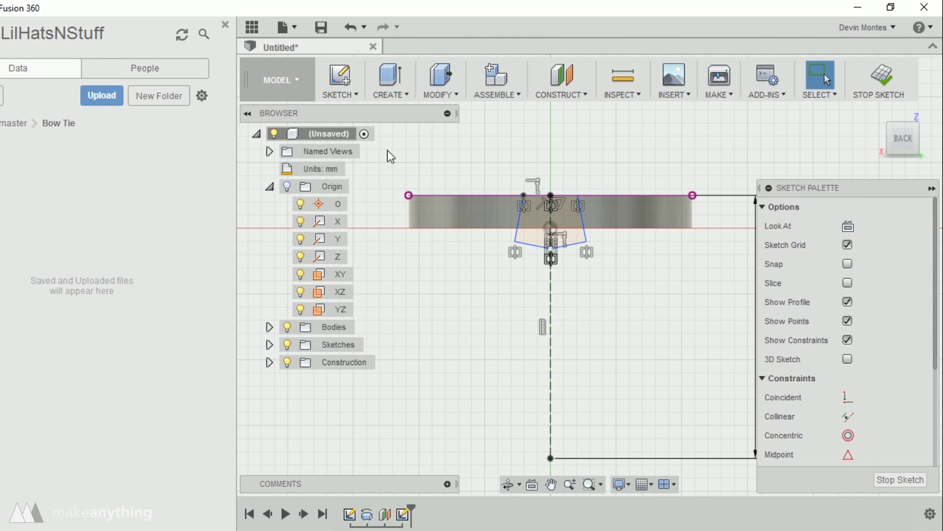
# Extrude the full knot profile about 0.517 mm outward from the ring.
pyautogui.click(388, 92)
pyautogui.click(391, 124)
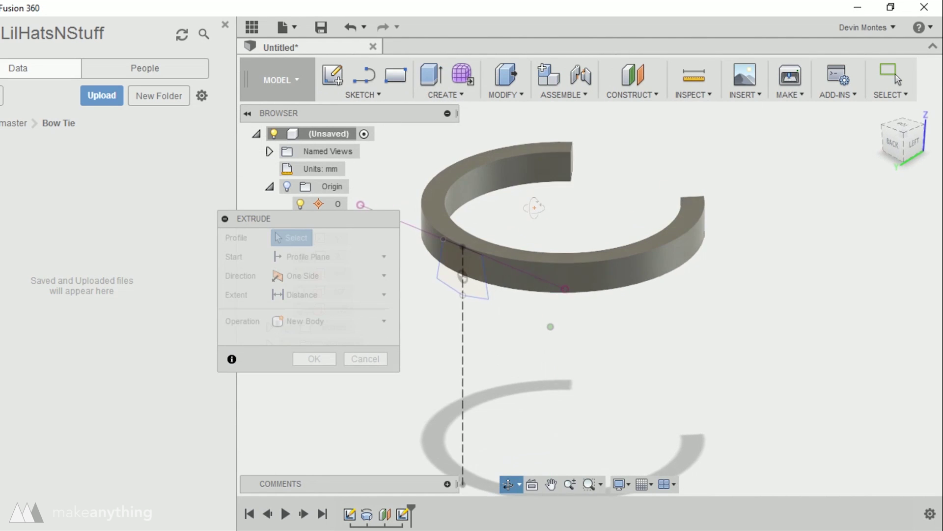
pyautogui.click(484, 284)
pyautogui.scroll(3, 499, 265)
pyautogui.moveTo(506, 236)
pyautogui.keyDown('shift'); pyautogui.mouseDown(button='middle')
pyautogui.moveTo(512, 179)
pyautogui.moveTo(491, 226)
pyautogui.mouseUp(button='middle'); pyautogui.keyUp('shift')
pyautogui.scroll(-2, 491, 231)
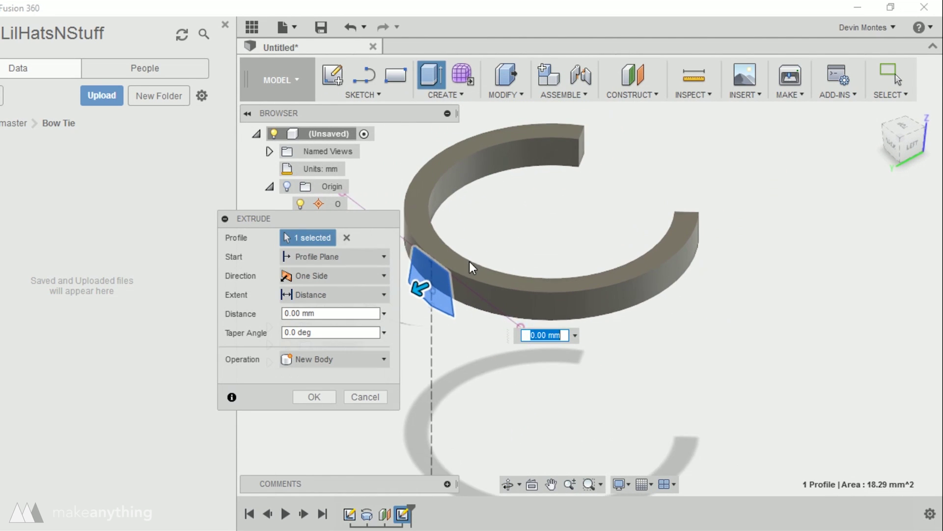
pyautogui.scroll(1, 470, 264)
pyautogui.moveTo(415, 285); pyautogui.dragTo(408, 293)
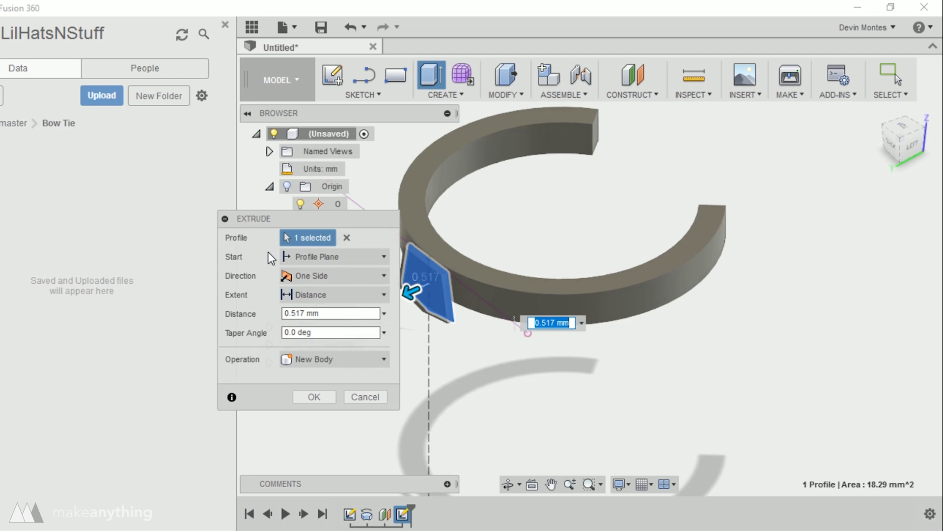
# Change the knot extrusion to Two Sides with 1.914 mm on the second side, and create it as a New Body.
pyautogui.click(344, 276)
pyautogui.click(353, 311)
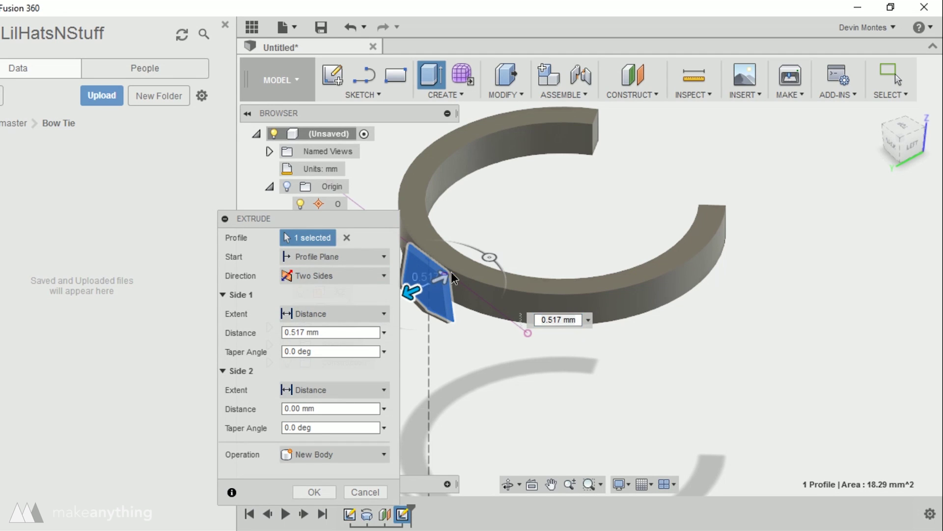
pyautogui.moveTo(449, 275); pyautogui.dragTo(470, 268)
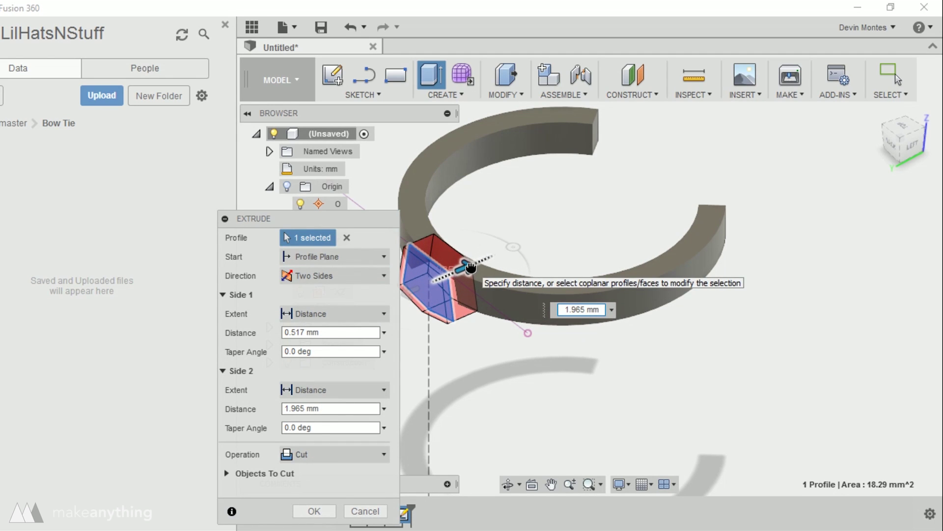
pyautogui.keyDown('shift'); pyautogui.moveTo(504, 264); pyautogui.dragTo(528, 236, button='middle'); pyautogui.keyUp('shift')
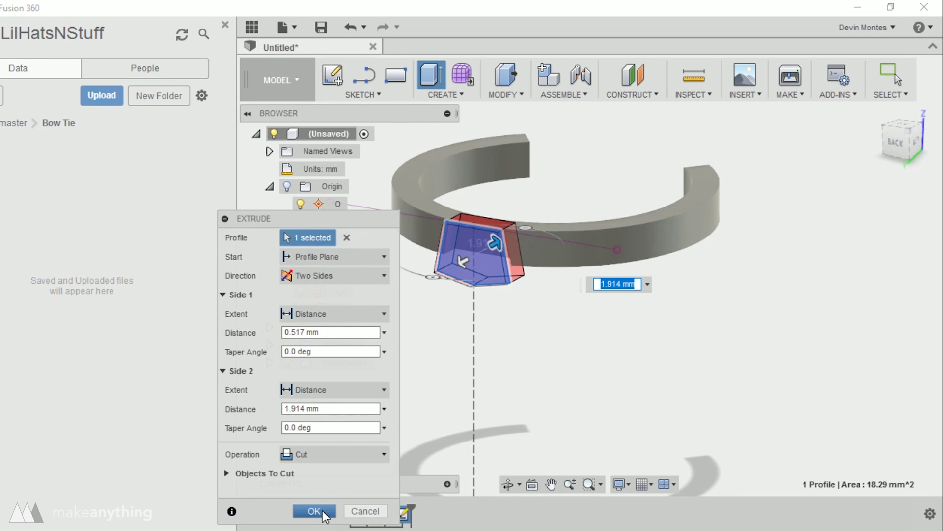
pyautogui.click(310, 455)
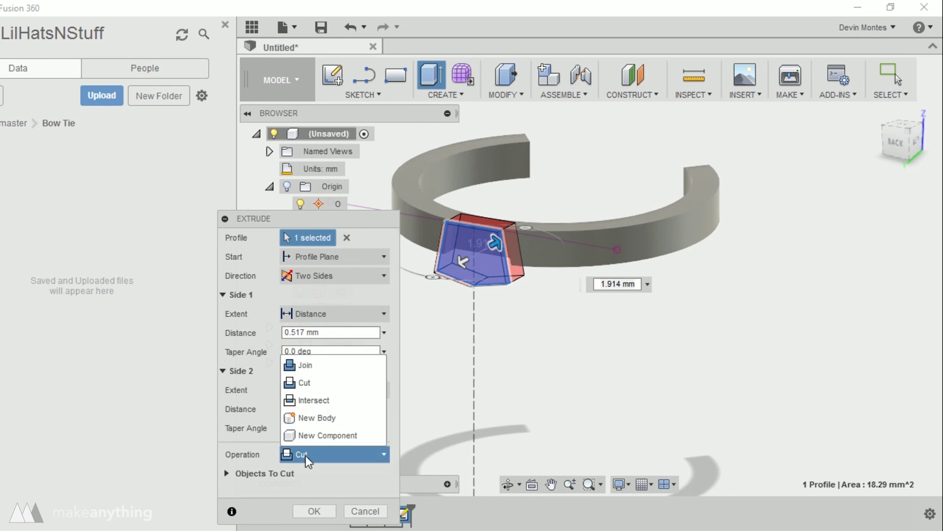
pyautogui.click(361, 421)
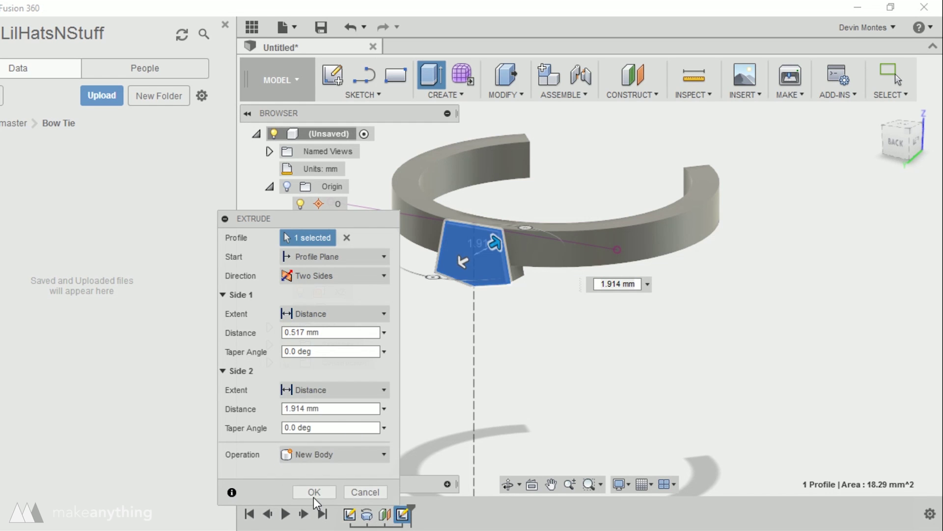
pyautogui.click(314, 496)
# Start a Fillet on the knot body and select its upper and slanted side edges.
pyautogui.keyDown('shift'); pyautogui.moveTo(499, 344); pyautogui.dragTo(473, 354, button='middle'); pyautogui.keyUp('shift')
pyautogui.scroll(3, 459, 245)
pyautogui.scroll(3, 458, 245)
pyautogui.keyDown('shift'); pyautogui.moveTo(442, 255); pyautogui.dragTo(489, 297, button='middle'); pyautogui.keyUp('shift')
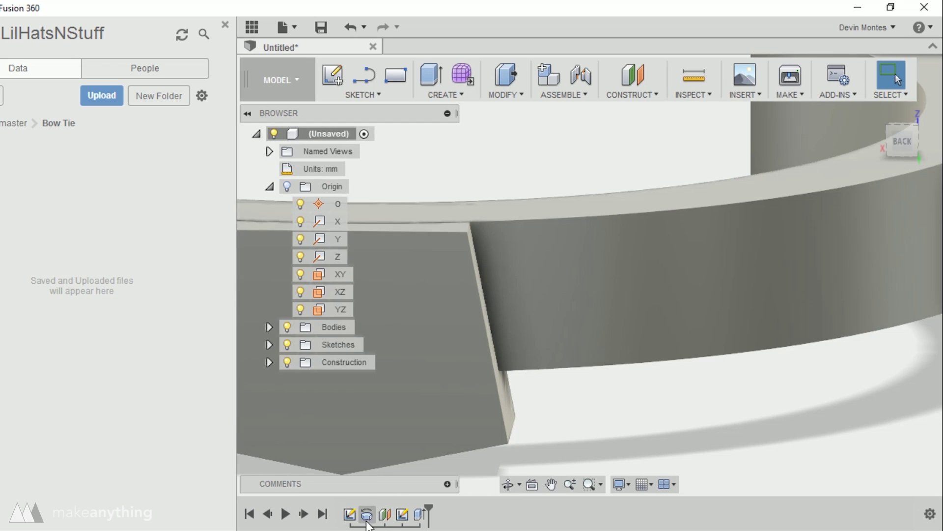
pyautogui.press('f')
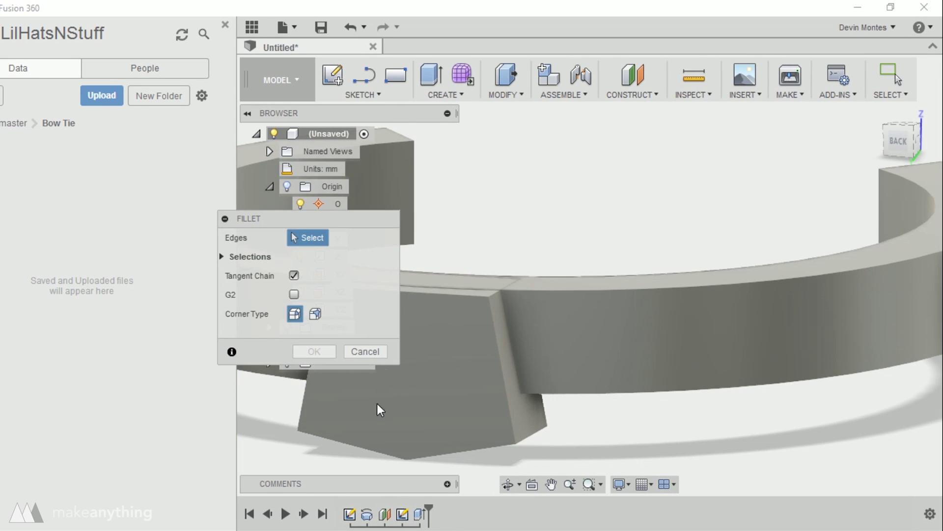
pyautogui.click(503, 363)
pyautogui.click(505, 290)
pyautogui.scroll(-3, 470, 360)
pyautogui.scroll(4, 417, 324)
pyautogui.moveTo(418, 323); pyautogui.dragTo(565, 340, button='middle')
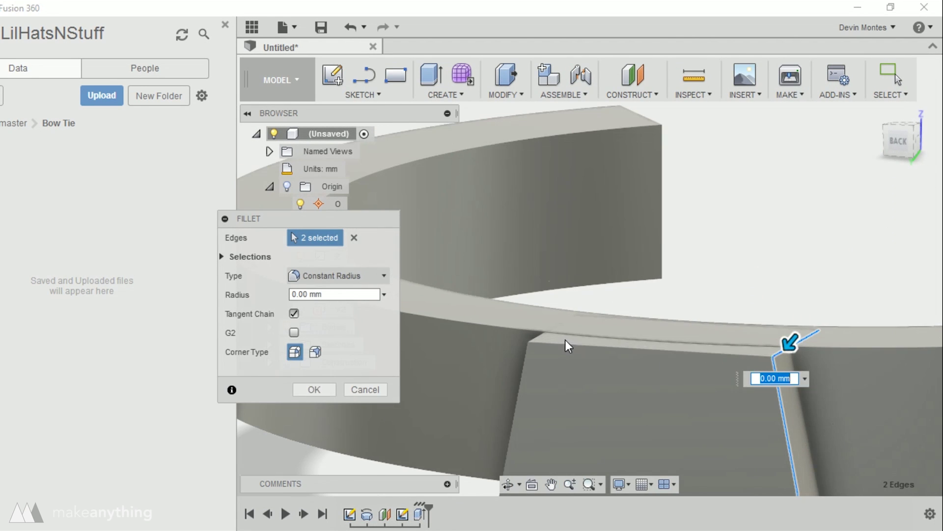
pyautogui.click(566, 344)
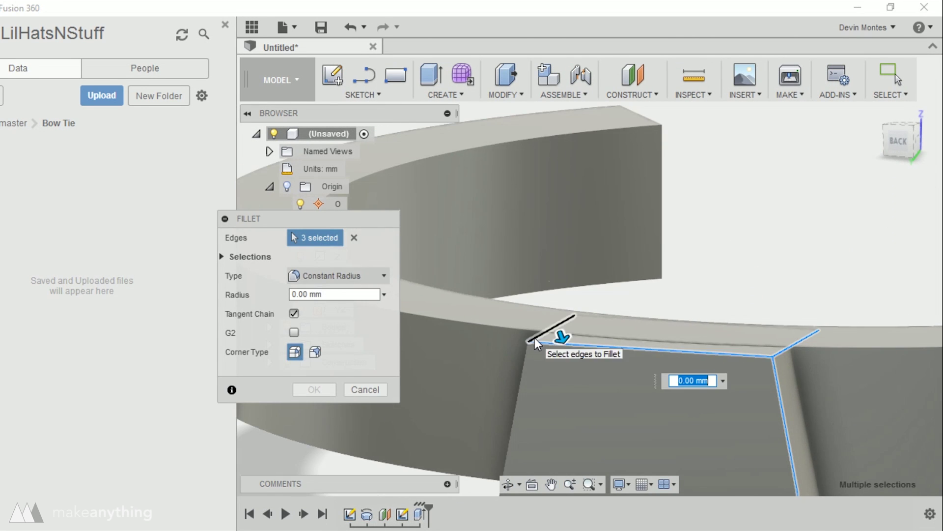
pyautogui.click(535, 337)
pyautogui.click(523, 368)
# Add the knot's lower edges to the selection and apply the fillet with a radius of about 0.862 mm.
pyautogui.scroll(-3, 565, 450)
pyautogui.scroll(3, 583, 459)
pyautogui.moveTo(583, 459); pyautogui.dragTo(575, 328, button='middle')
pyautogui.click(574, 332)
pyautogui.click(612, 327)
pyautogui.click(466, 355)
pyautogui.click(606, 344)
pyautogui.click(743, 290)
pyautogui.moveTo(749, 291); pyautogui.dragTo(735, 291)
pyautogui.keyDown('shift'); pyautogui.moveTo(735, 290); pyautogui.dragTo(663, 292, button='middle'); pyautogui.keyUp('shift')
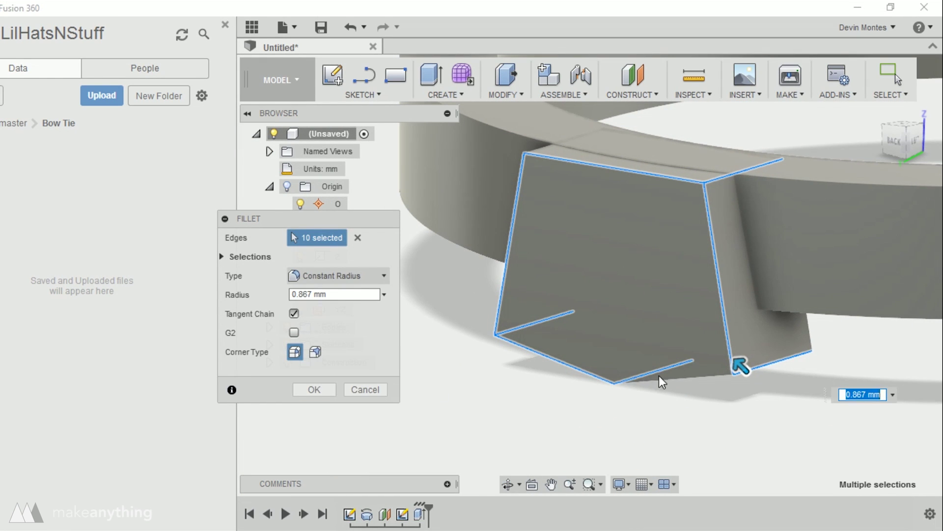
pyautogui.moveTo(741, 366); pyautogui.dragTo(721, 354)
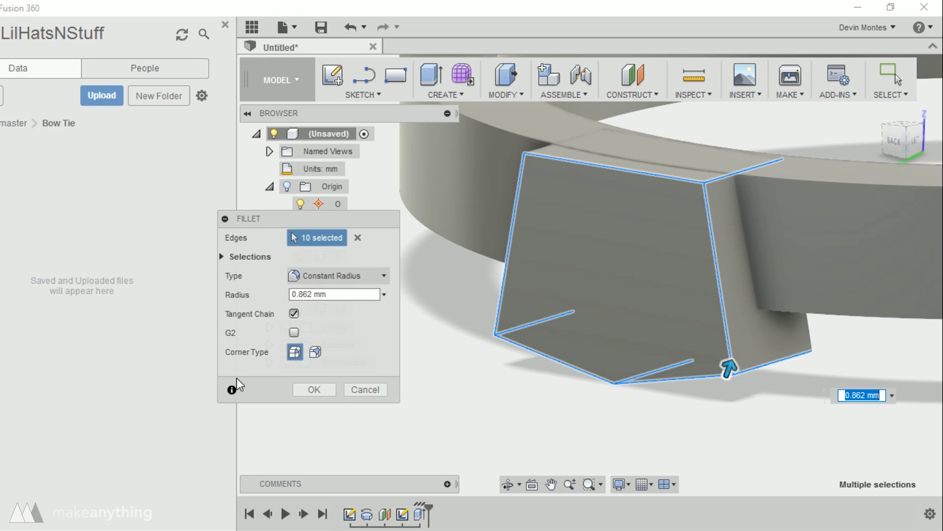
pyautogui.click(305, 391)
# Sketch half of a long pointed tie outline on the offset plane, about 19.5 mm long, hanging down from the knot.
pyautogui.keyDown('shift'); pyautogui.moveTo(484, 408); pyautogui.dragTo(552, 392, button='middle'); pyautogui.keyUp('shift')
pyautogui.scroll(-4, 564, 420)
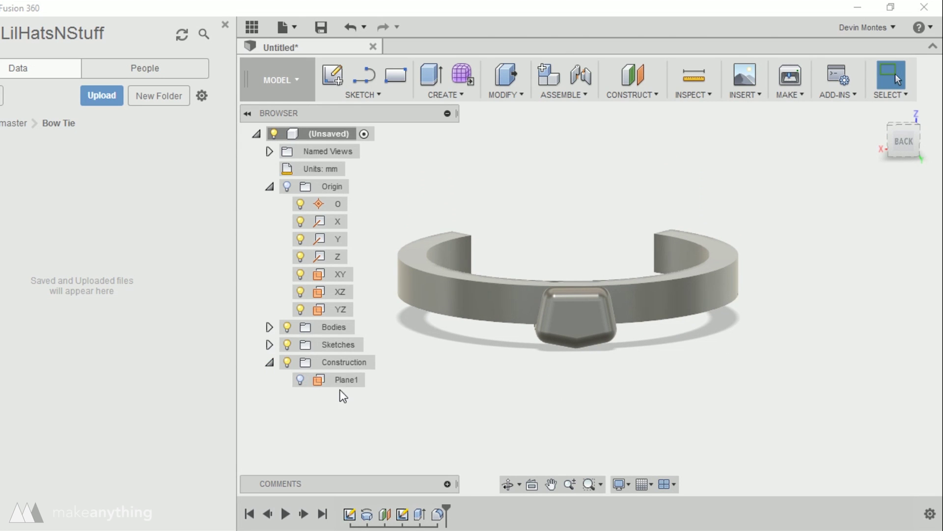
pyautogui.click(345, 381)
pyautogui.click(363, 77)
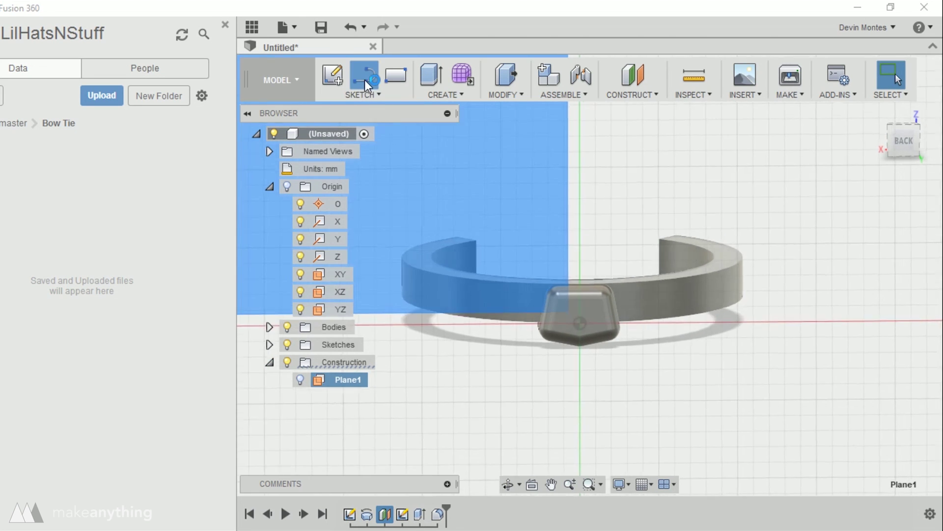
pyautogui.click(564, 252)
pyautogui.scroll(-4, 561, 420)
pyautogui.moveTo(571, 435); pyautogui.dragTo(565, 307, button='middle')
pyautogui.scroll(1, 555, 308)
pyautogui.click(541, 359)
pyautogui.click(572, 401)
pyautogui.click(572, 202)
pyautogui.click(559, 202)
pyautogui.press('Escape')
# Set the length of the tie sketch's vertical centre line to 18 mm.
pyautogui.click(574, 252)
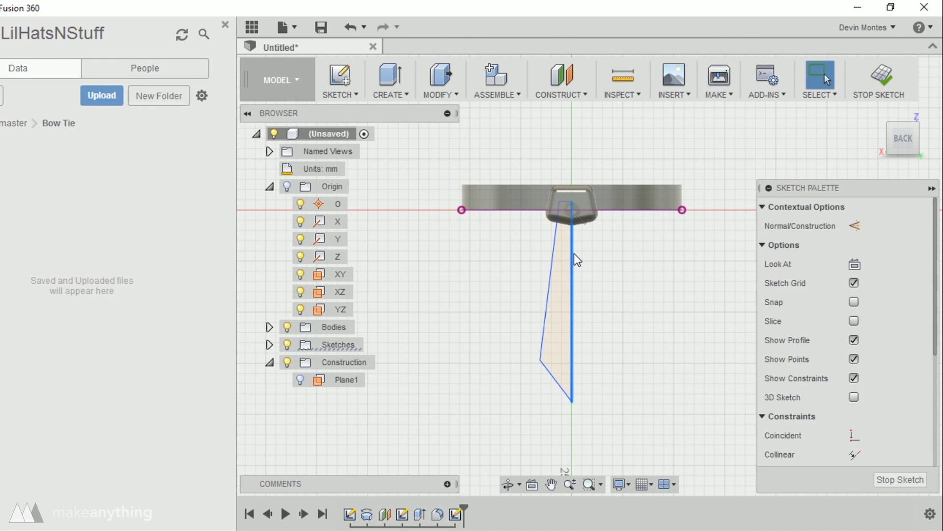
pyautogui.press('d')
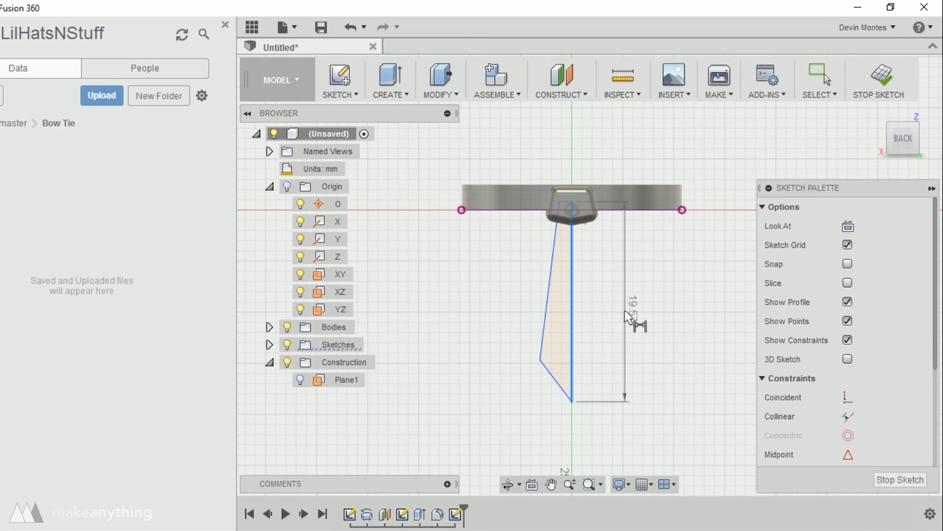
pyautogui.click(629, 317)
pyautogui.write('18')
pyautogui.press('Return')
pyautogui.press('Escape')
# Mirror the half tie outline about the centre line and close the upper end with a line between the two sides.
pyautogui.moveTo(584, 420); pyautogui.dragTo(519, 309)
pyautogui.click(340, 94)
pyautogui.click(346, 325)
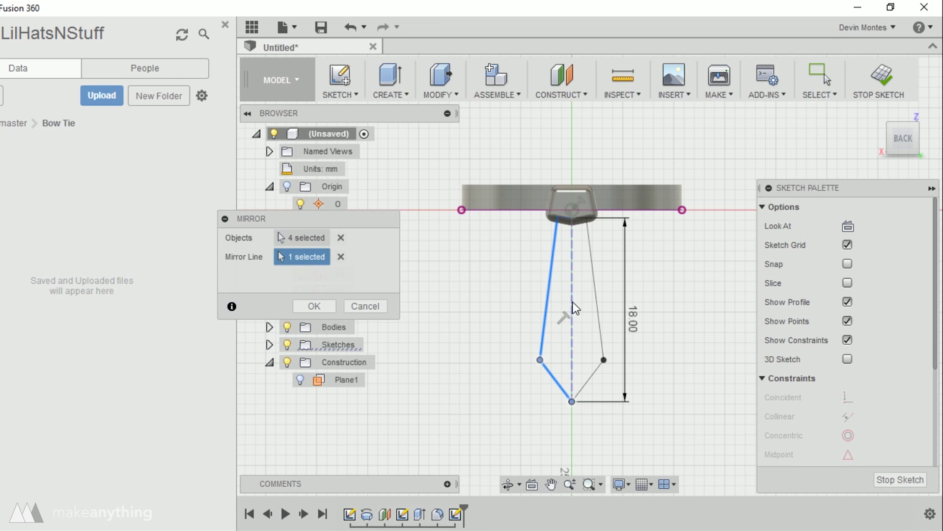
pyautogui.click(314, 306)
pyautogui.scroll(2, 575, 367)
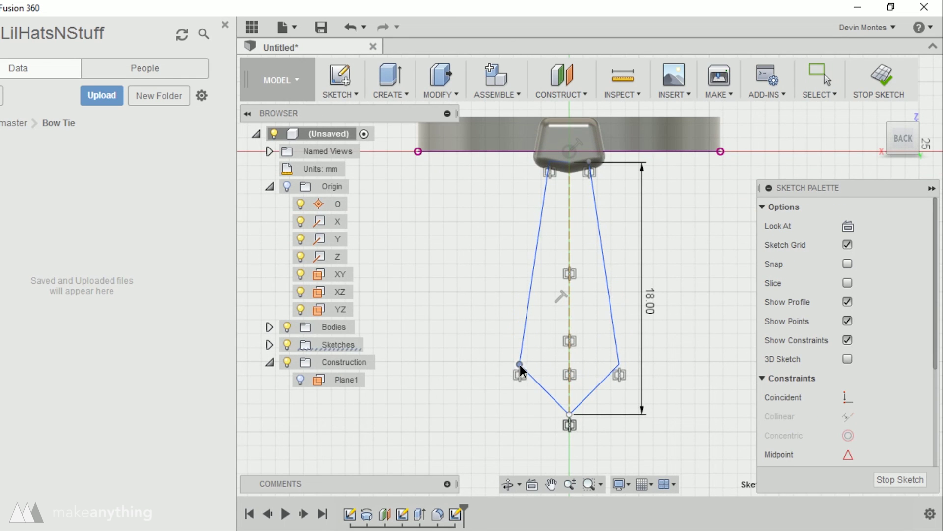
pyautogui.scroll(1, 570, 155)
pyautogui.press('l')
pyautogui.click(545, 162)
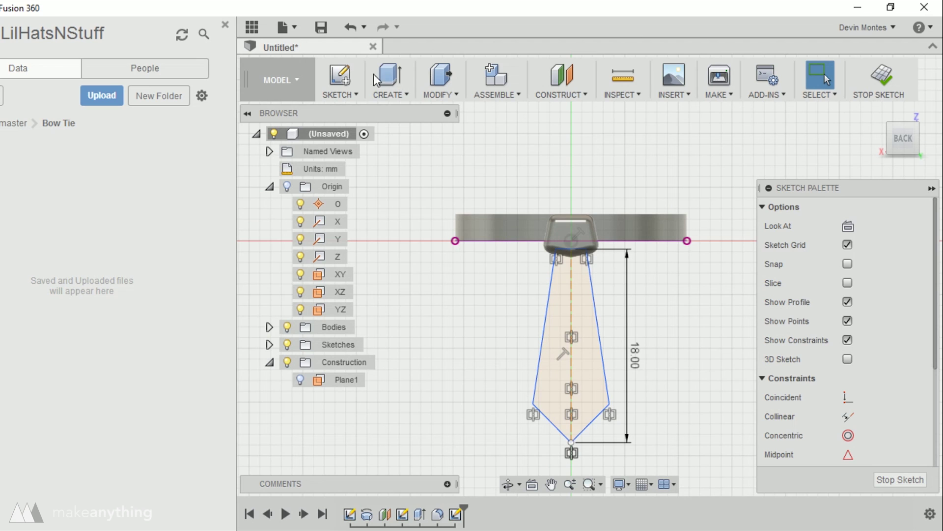
# Extrude the tie blade profile by -1.914 mm to one side with the Join operation.
pyautogui.click(385, 91)
pyautogui.click(390, 126)
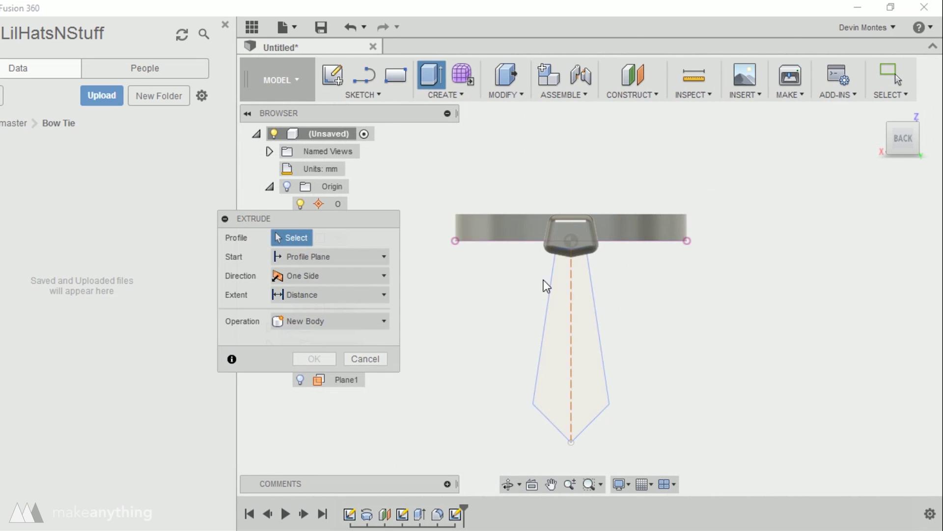
pyautogui.click(563, 335)
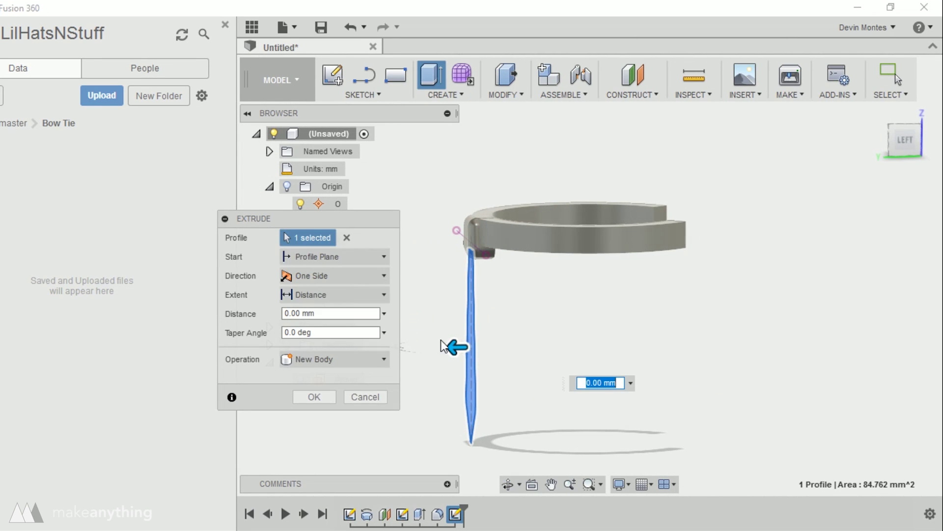
pyautogui.moveTo(456, 348); pyautogui.dragTo(478, 354)
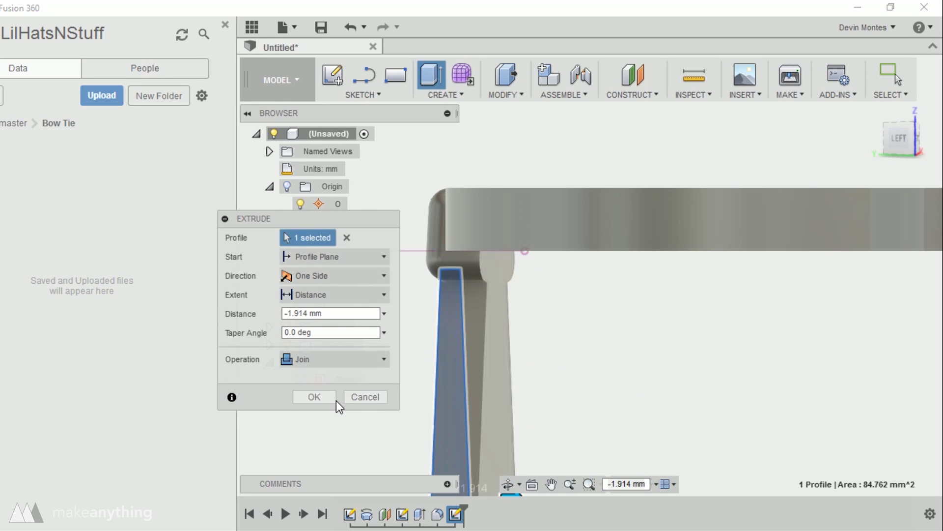
pyautogui.click(332, 398)
# Start a Fillet on the tie blade and select its long and pointed front outline edges.
pyautogui.scroll(-2, 459, 373)
pyautogui.keyDown('shift'); pyautogui.moveTo(459, 403); pyautogui.dragTo(524, 421, button='middle'); pyautogui.keyUp('shift')
pyautogui.scroll(-2, 497, 442)
pyautogui.scroll(-3, 468, 445)
pyautogui.moveTo(475, 468); pyautogui.dragTo(555, 337, button='middle')
pyautogui.scroll(4, 553, 357)
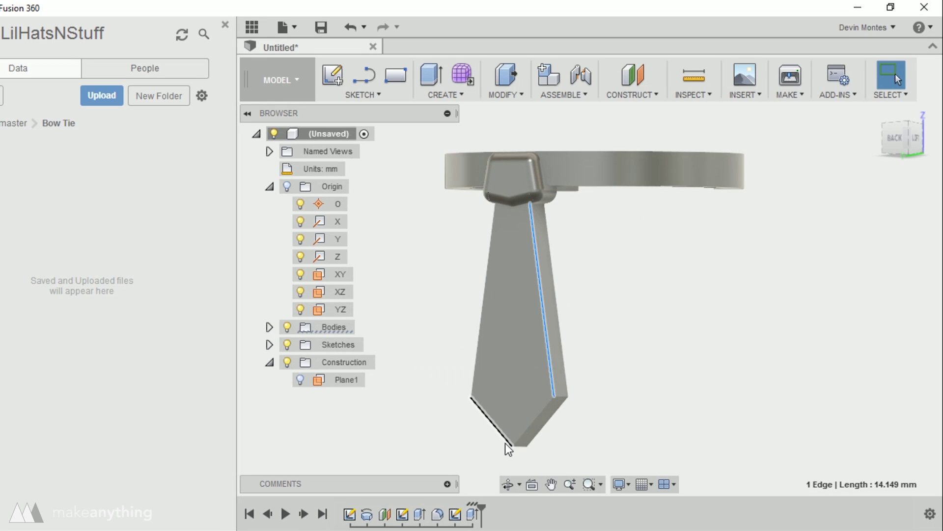
pyautogui.press('f')
pyautogui.click(521, 438)
pyautogui.click(493, 423)
pyautogui.click(473, 379)
# Add the blade's short corner edges at the tip and sides to the selection and apply the fillet.
pyautogui.keyDown('shift'); pyautogui.moveTo(472, 379); pyautogui.dragTo(543, 285, button='middle'); pyautogui.keyUp('shift')
pyautogui.click(545, 289)
pyautogui.click(596, 327)
pyautogui.keyDown('shift'); pyautogui.moveTo(596, 327); pyautogui.dragTo(526, 349, button='middle'); pyautogui.keyUp('shift')
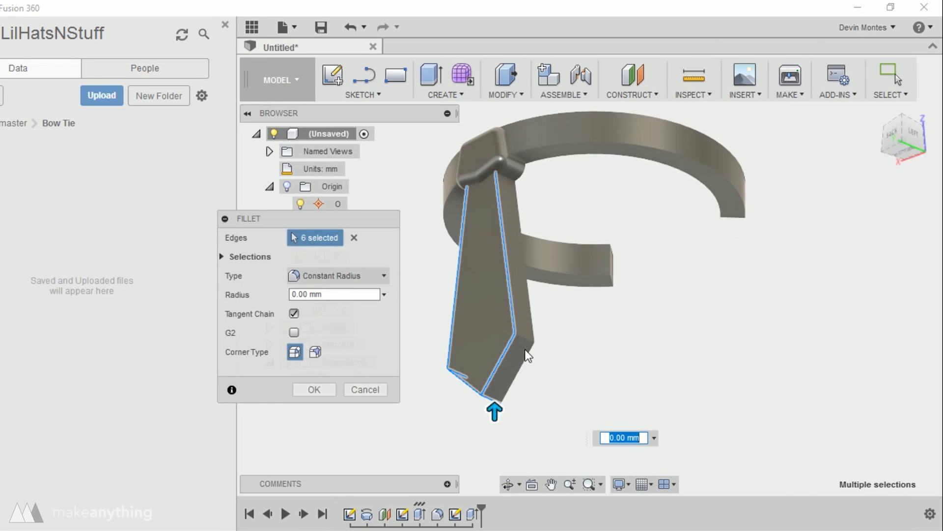
pyautogui.click(528, 355)
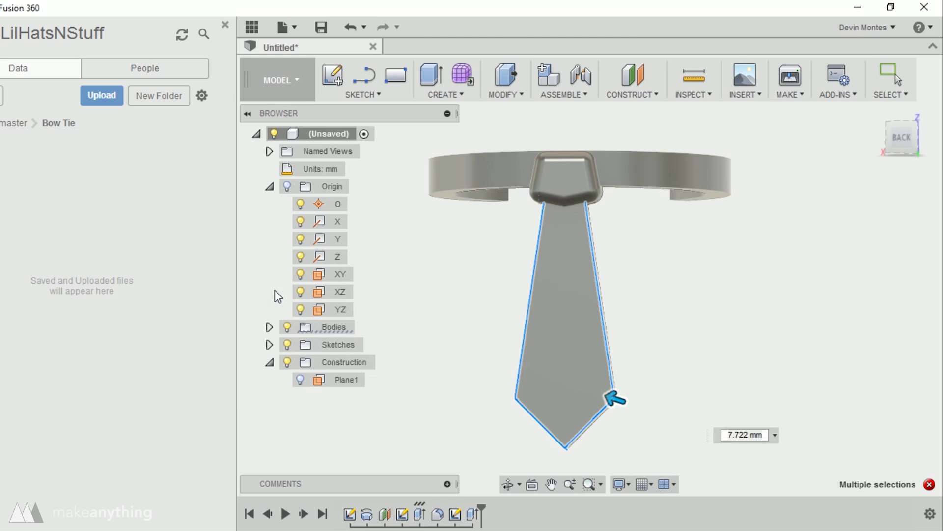
pyautogui.press('Return')
# Chamfer the upper end edges on both open ends of the collar ring.
pyautogui.moveTo(685, 294)
pyautogui.keyDown('shift'); pyautogui.mouseDown(button='middle')
pyautogui.moveTo(739, 236)
pyautogui.moveTo(688, 299)
pyautogui.mouseUp(button='middle'); pyautogui.keyUp('shift')
pyautogui.scroll(-2, 689, 298)
pyautogui.keyDown('shift'); pyautogui.moveTo(688, 299); pyautogui.dragTo(611, 303, button='middle'); pyautogui.keyUp('shift')
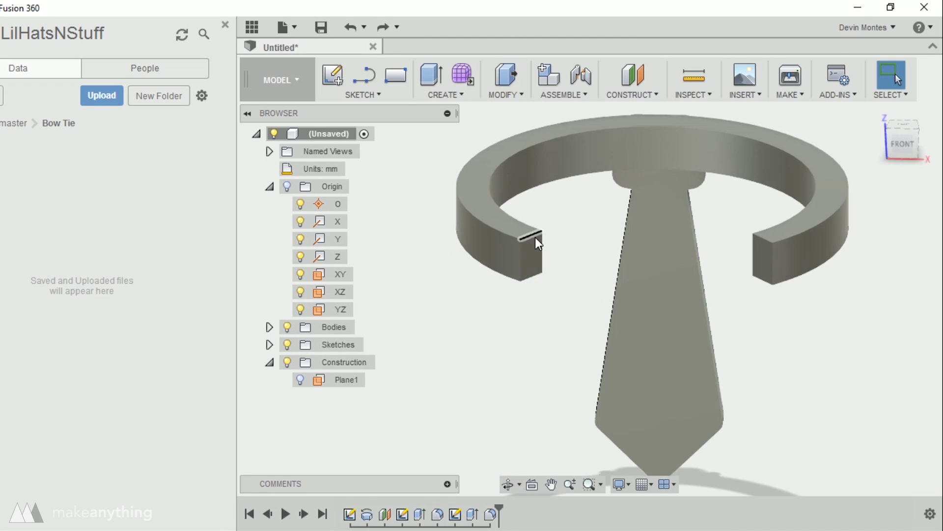
pyautogui.click(539, 244)
pyautogui.click(506, 95)
pyautogui.click(506, 160)
pyautogui.click(770, 238)
pyautogui.moveTo(759, 231); pyautogui.dragTo(749, 241)
pyautogui.click(332, 334)
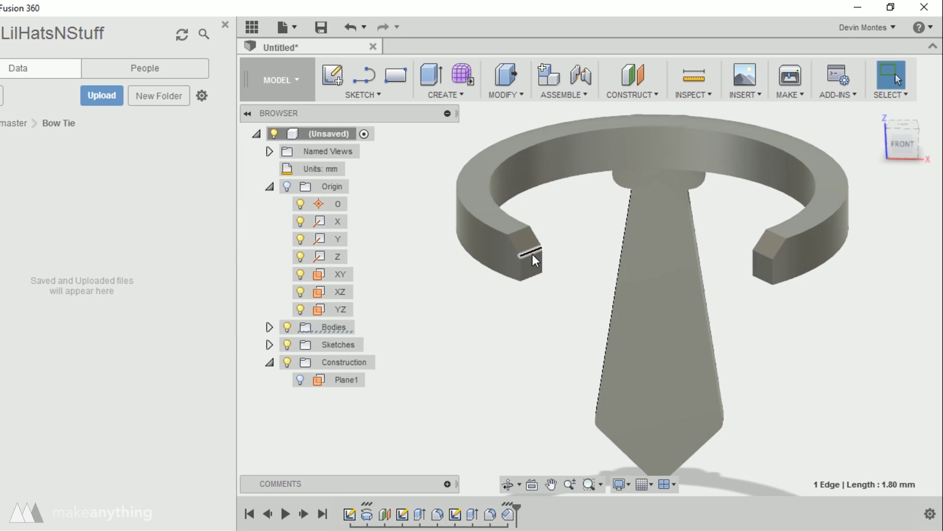
# Fillet the corner edges on both collar ends, and round the collar's lower outer edge chain with a 0.5 mm radius.
pyautogui.click(762, 279)
pyautogui.press('f')
pyautogui.moveTo(751, 287); pyautogui.dragTo(764, 279)
pyautogui.moveTo(548, 231); pyautogui.dragTo(550, 230)
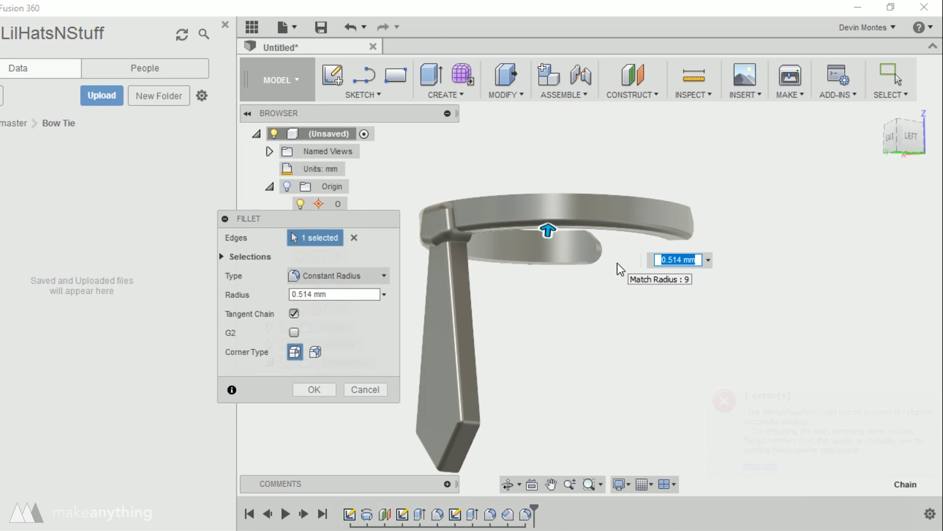
pyautogui.press('Escape')
# Edit the last collar fillet to include the ring's lower inner edge chain at the 0.5 mm radius.
pyautogui.scroll(5, 646, 287)
pyautogui.keyDown('shift'); pyautogui.moveTo(641, 280); pyautogui.dragTo(554, 274, button='middle'); pyautogui.keyUp('shift')
pyautogui.click(540, 515)
pyautogui.rightClick(540, 516)
pyautogui.click(547, 508)
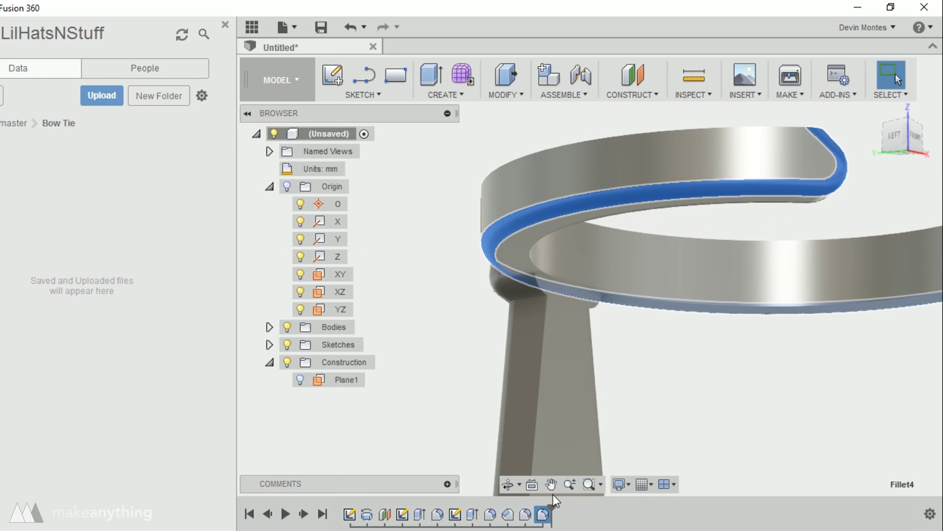
pyautogui.rightClick(549, 516)
pyautogui.click(533, 419)
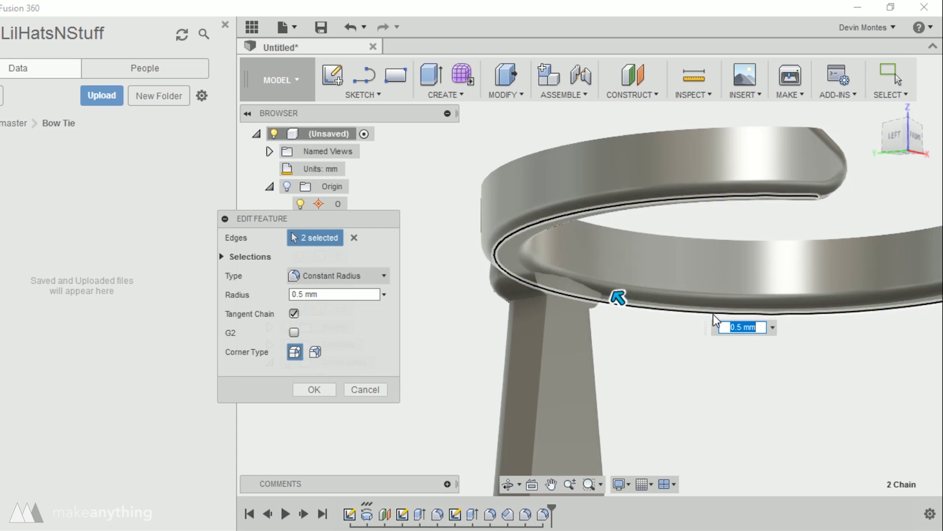
pyautogui.keyDown('shift'); pyautogui.moveTo(535, 313); pyautogui.dragTo(605, 386, button='middle'); pyautogui.keyUp('shift')
pyautogui.click(322, 393)
pyautogui.keyDown('shift'); pyautogui.moveTo(451, 392); pyautogui.dragTo(580, 193, button='middle'); pyautogui.keyUp('shift')
pyautogui.keyDown('shift'); pyautogui.moveTo(560, 326); pyautogui.dragTo(522, 326, button='middle'); pyautogui.keyUp('shift')
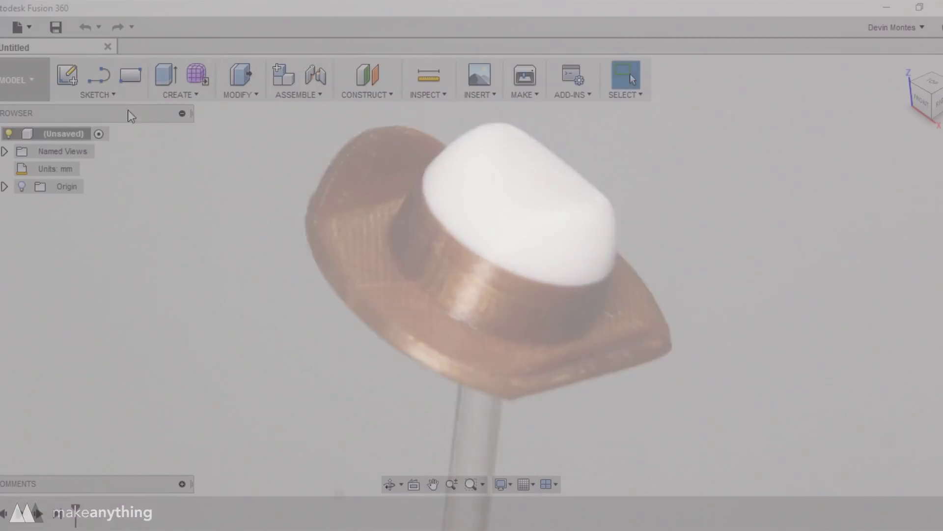
# Start a sketch on the horizontal origin plane in the new design and draw an 18 mm diameter circle centred on the origin.
pyautogui.click(110, 94)
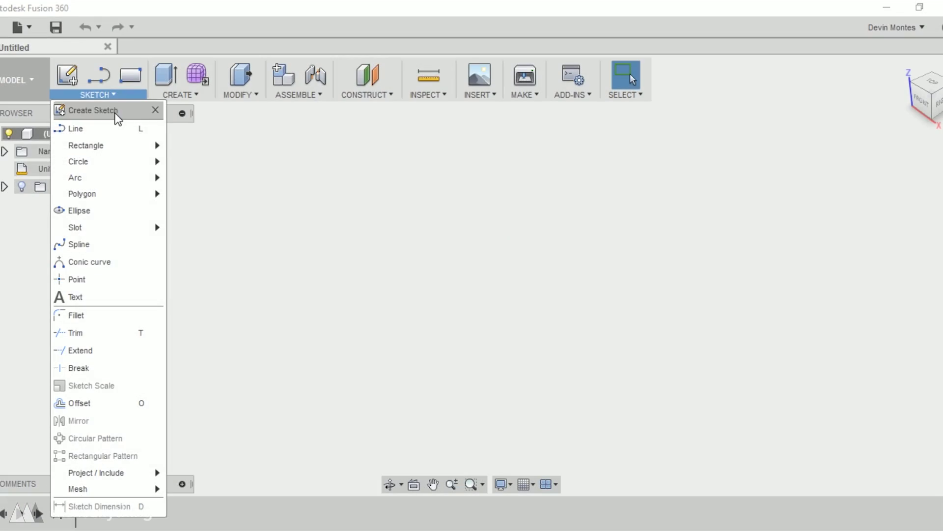
pyautogui.click(115, 116)
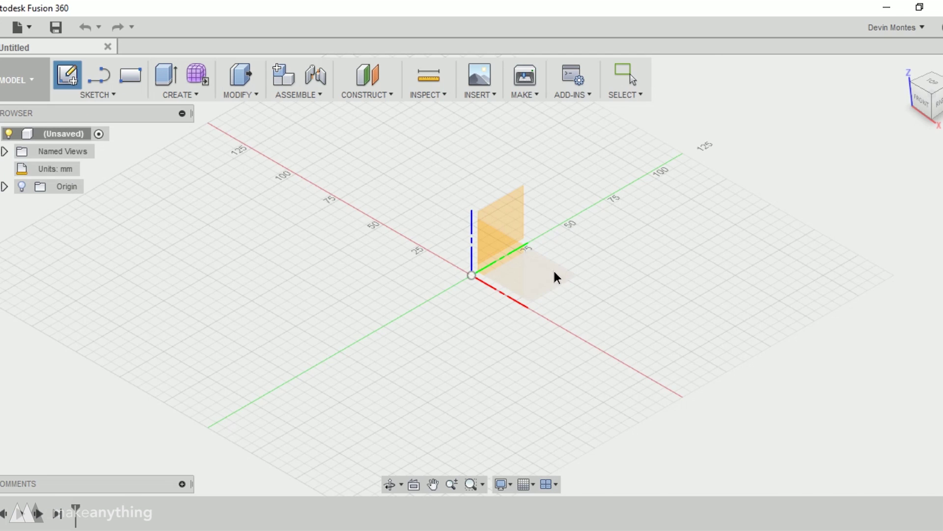
pyautogui.click(553, 270)
pyautogui.click(109, 91)
pyautogui.click(206, 61)
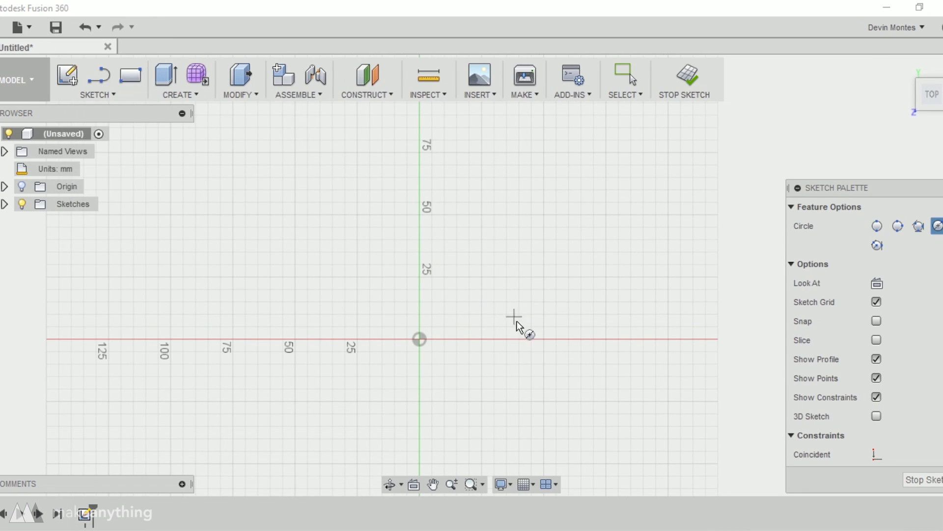
pyautogui.click(412, 272)
pyautogui.press('d')
pyautogui.click(486, 332)
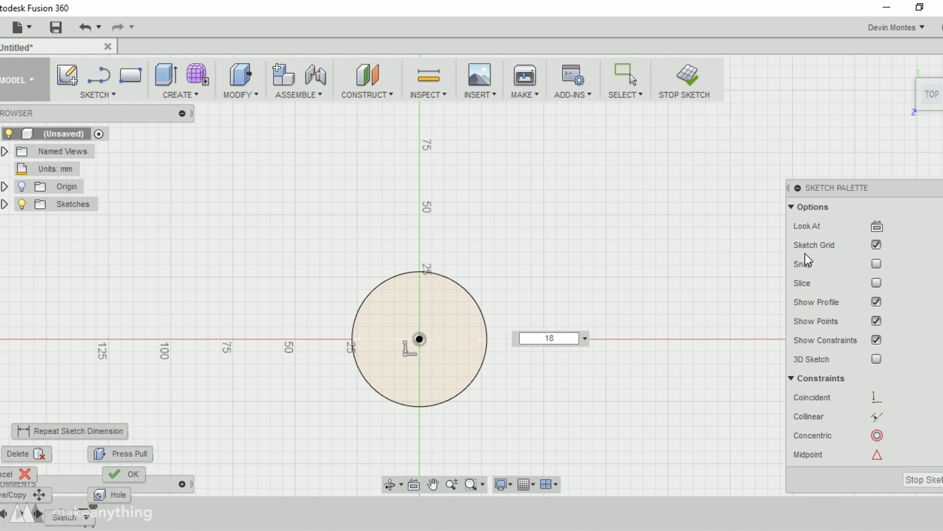
pyautogui.press('Return')
# Extrude the 18 mm circle upward into a solid cylinder.
pyautogui.click(180, 94)
pyautogui.click(181, 128)
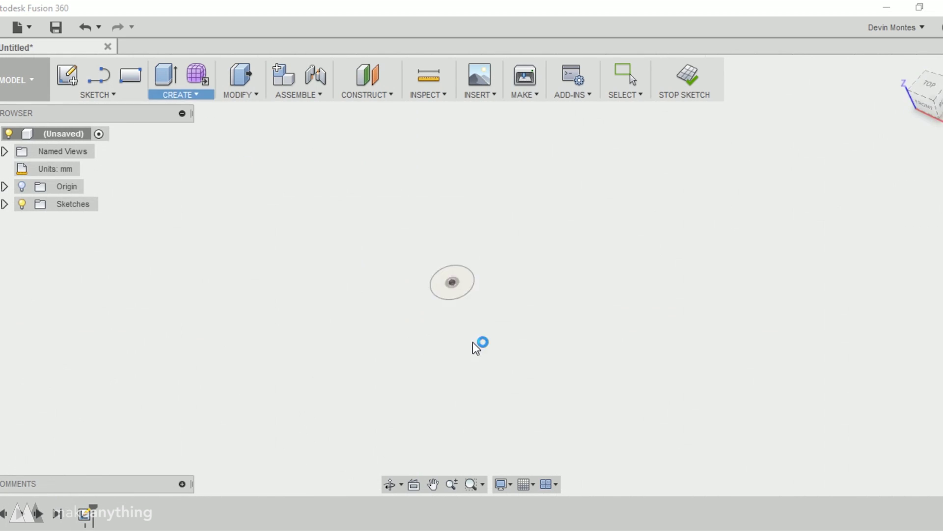
pyautogui.click(480, 272)
pyautogui.moveTo(468, 250); pyautogui.dragTo(635, 271)
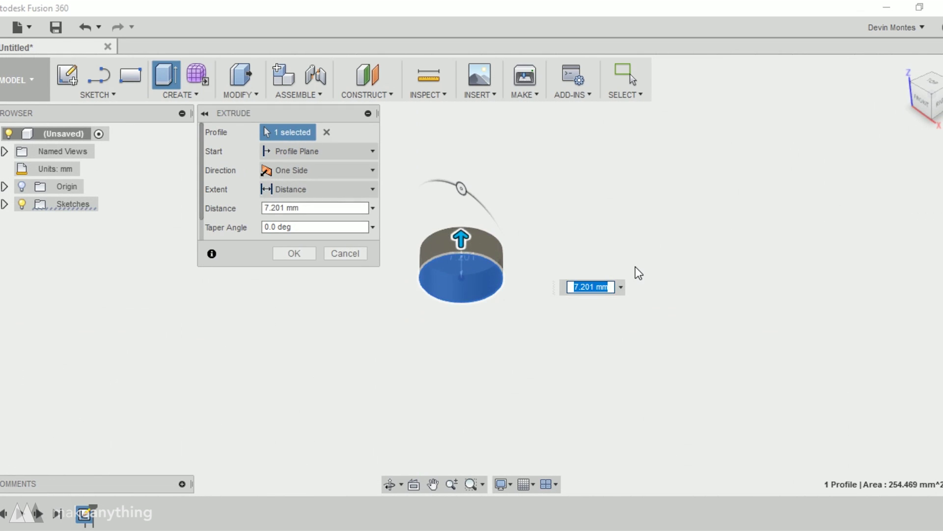
pyautogui.press('Return')
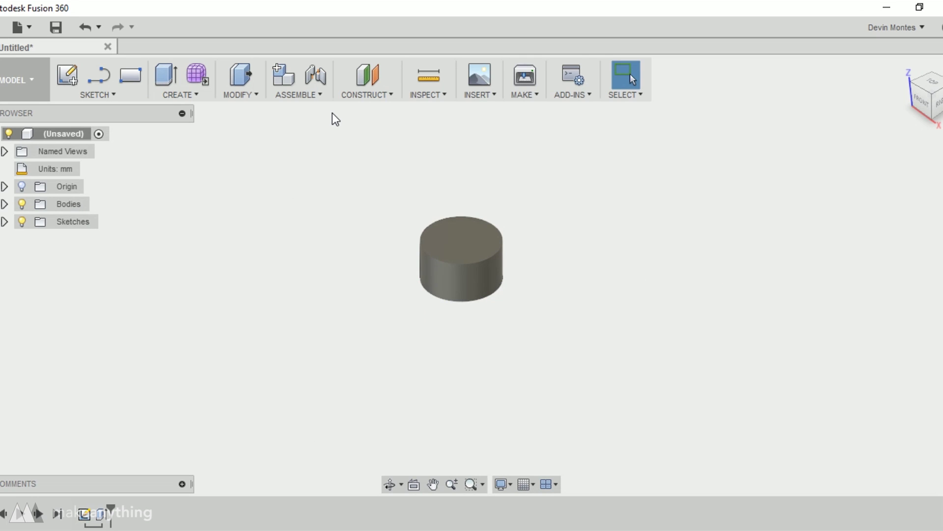
# Select the cylinder's underside face and create a form to enter the Sculpt environment.
pyautogui.keyDown('shift'); pyautogui.moveTo(393, 248); pyautogui.dragTo(389, 206, button='middle'); pyautogui.keyUp('shift')
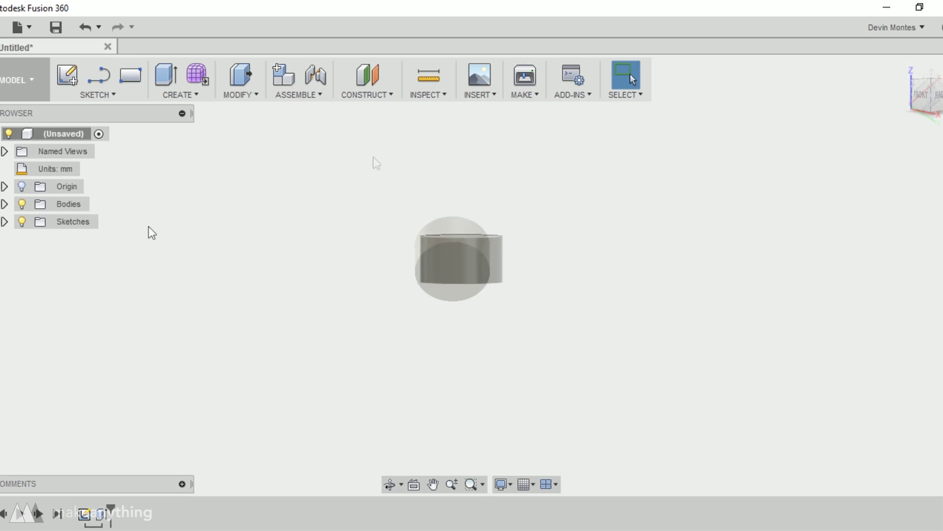
pyautogui.keyDown('shift'); pyautogui.moveTo(375, 162); pyautogui.dragTo(448, 281, button='middle'); pyautogui.keyUp('shift')
pyautogui.click(448, 281)
pyautogui.click(202, 79)
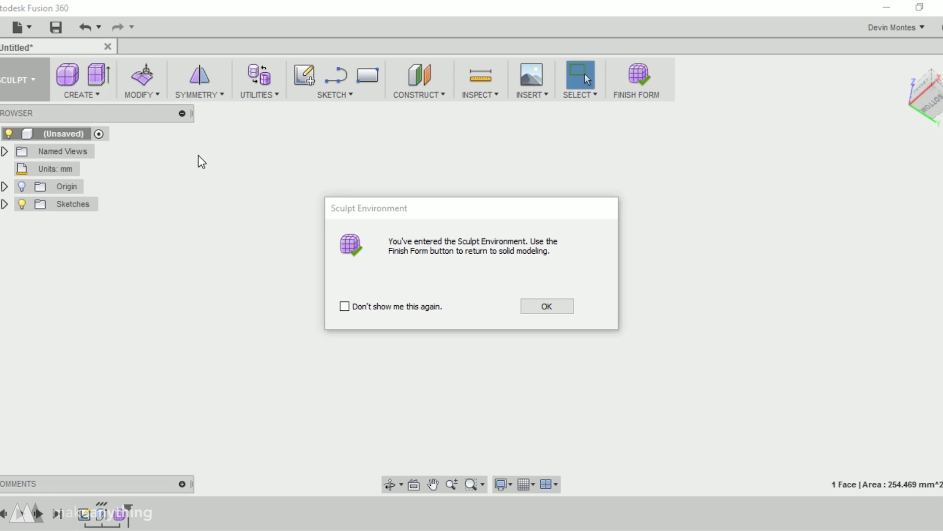
pyautogui.click(558, 307)
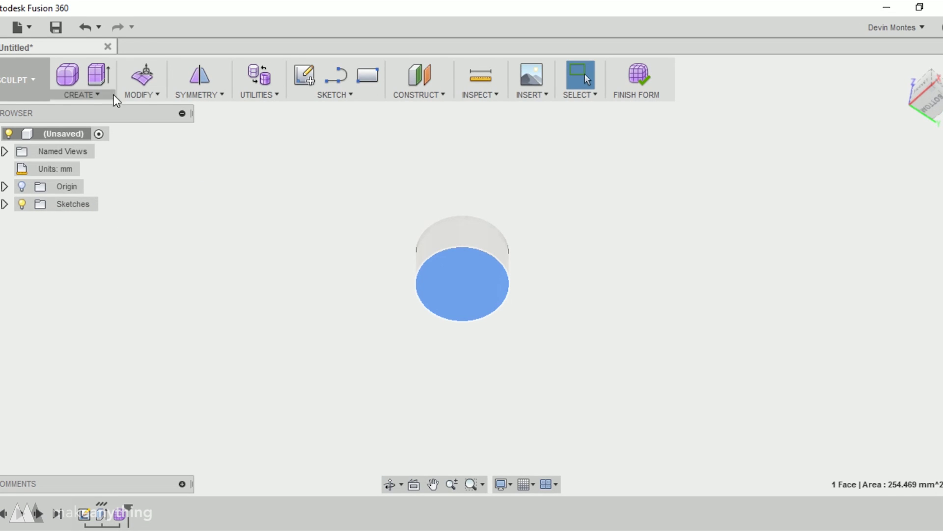
# Create a T-spline cylinder with a 23 mm diameter, centred on the underside of the solid cylinder.
pyautogui.click(96, 94)
pyautogui.click(95, 143)
pyautogui.click(476, 270)
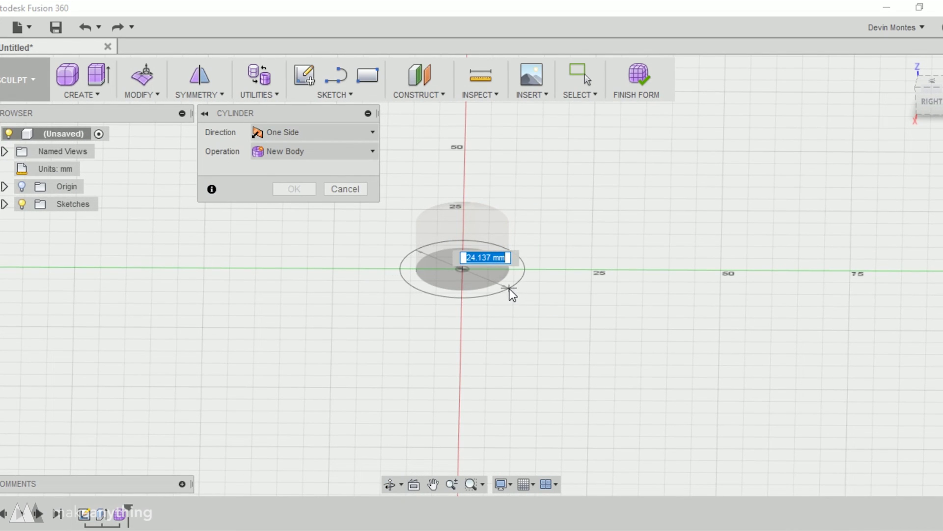
pyautogui.write('2')
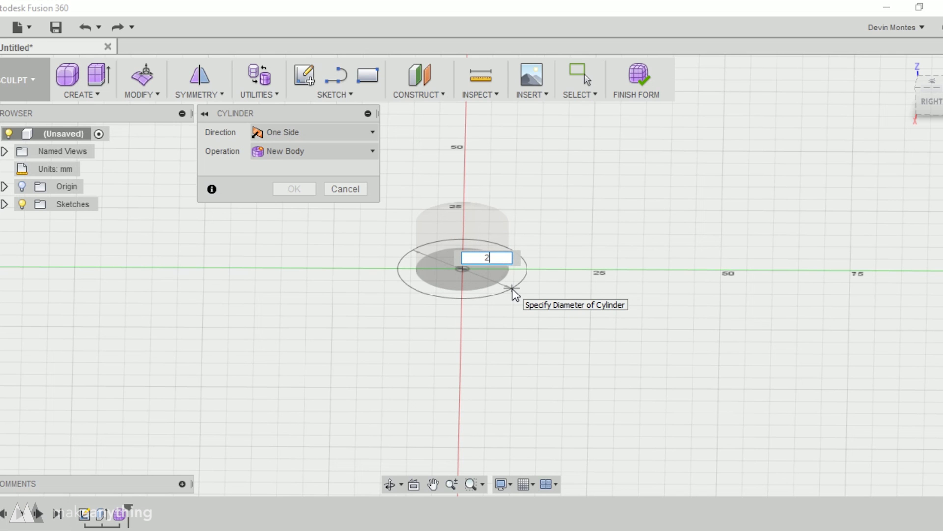
pyautogui.write('3')
pyautogui.press('Return')
pyautogui.moveTo(512, 288)
pyautogui.keyDown('shift'); pyautogui.mouseDown(button='middle')
pyautogui.moveTo(506, 282)
pyautogui.moveTo(516, 361)
pyautogui.moveTo(523, 260)
pyautogui.moveTo(520, 275)
pyautogui.mouseUp(button='middle'); pyautogui.keyUp('shift')
pyautogui.scroll(1, 491, 219)
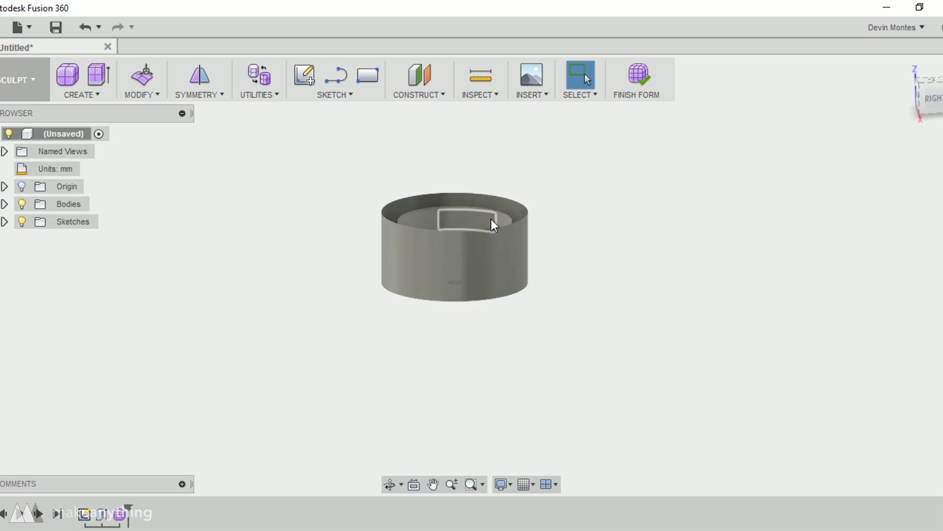
# Change the visual style to shaded with visible edges.
pyautogui.scroll(2, 494, 226)
pyautogui.click(509, 486)
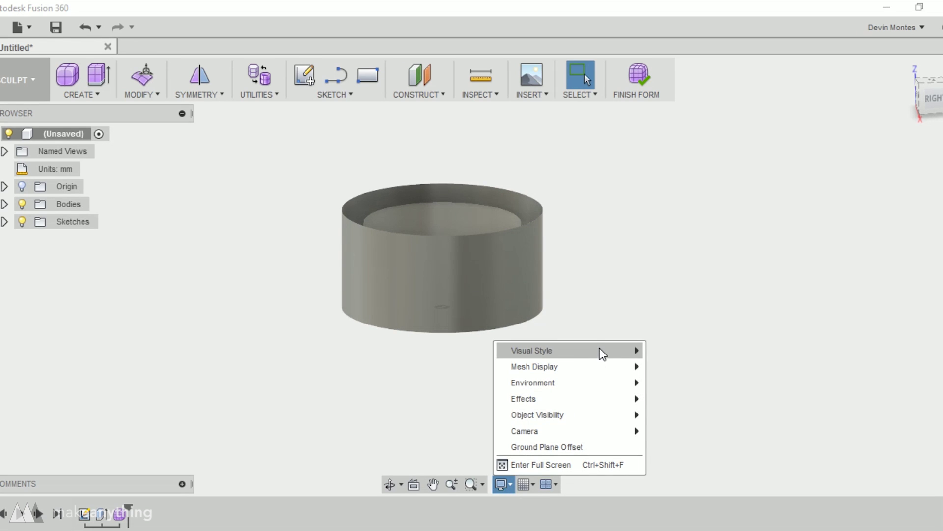
pyautogui.moveTo(630, 355)
pyautogui.click(664, 370)
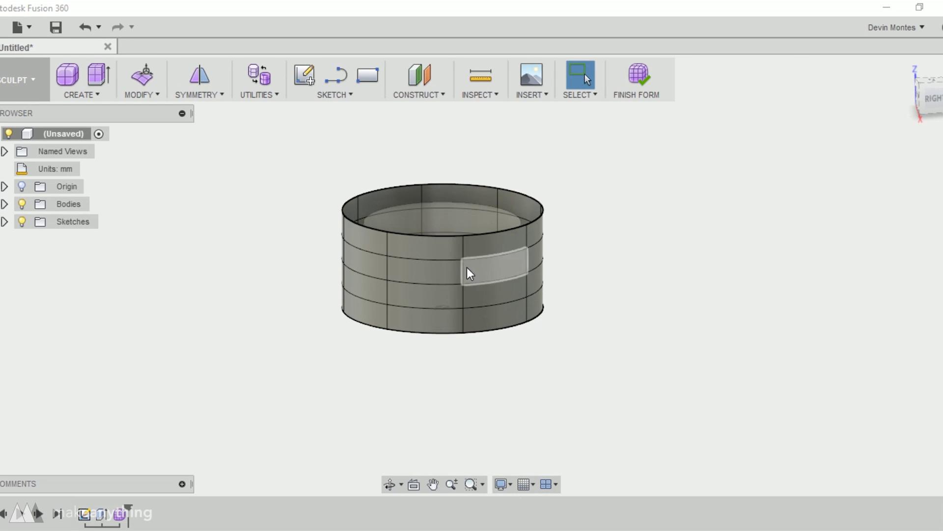
# Start editing the form with the T-spline cylinder's upper edge loop selected and soft modification enabled.
pyautogui.click(158, 95)
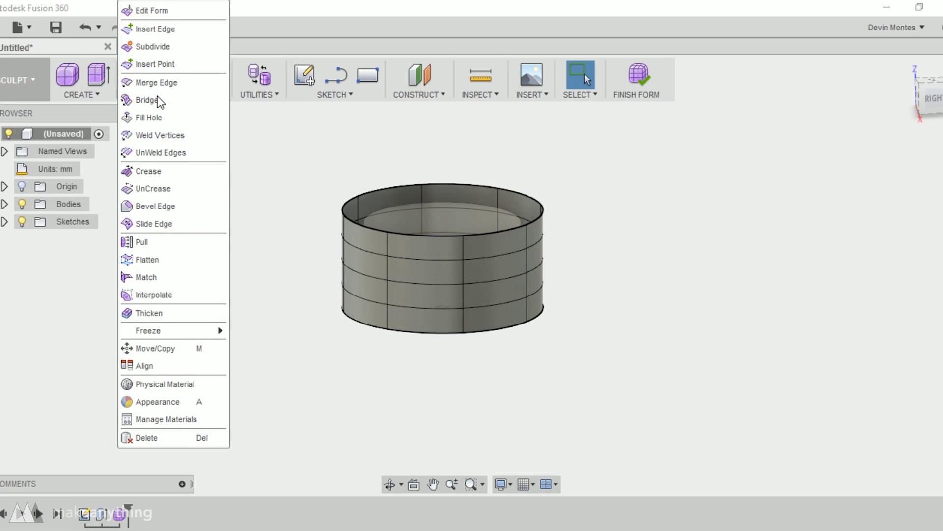
pyautogui.click(163, 13)
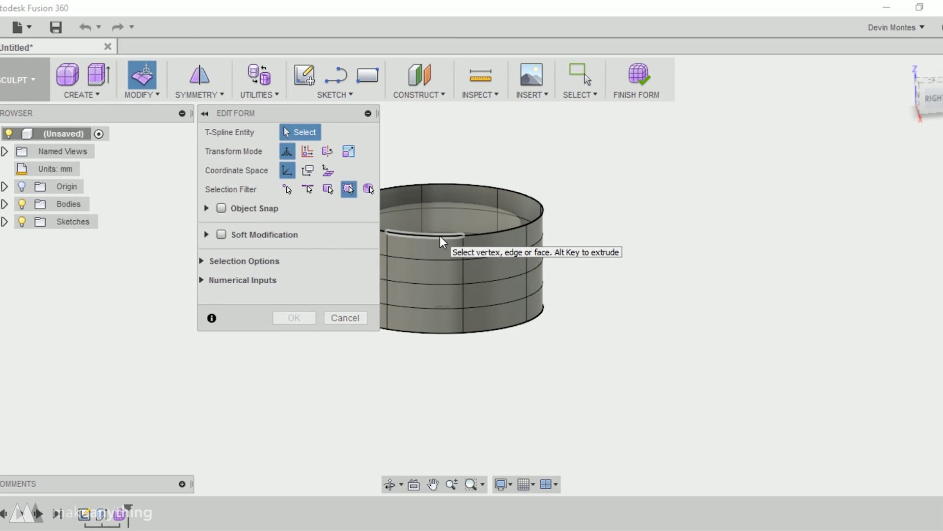
pyautogui.click(443, 241)
pyautogui.scroll(-2, 434, 186)
pyautogui.keyDown('shift'); pyautogui.moveTo(454, 252); pyautogui.dragTo(458, 219, button='middle'); pyautogui.keyUp('shift')
# Try scaling the upper edge loop inward to about 0.63 and shifting it slightly upward, and undo these changes.
pyautogui.moveTo(447, 167)
pyautogui.mouseDown()
pyautogui.moveTo(446, 156)
pyautogui.moveTo(461, 172)
pyautogui.mouseUp()
pyautogui.hotkey('ctrl', 'z')
pyautogui.keyDown('shift'); pyautogui.moveTo(549, 160); pyautogui.dragTo(557, 231, button='middle'); pyautogui.keyUp('shift')
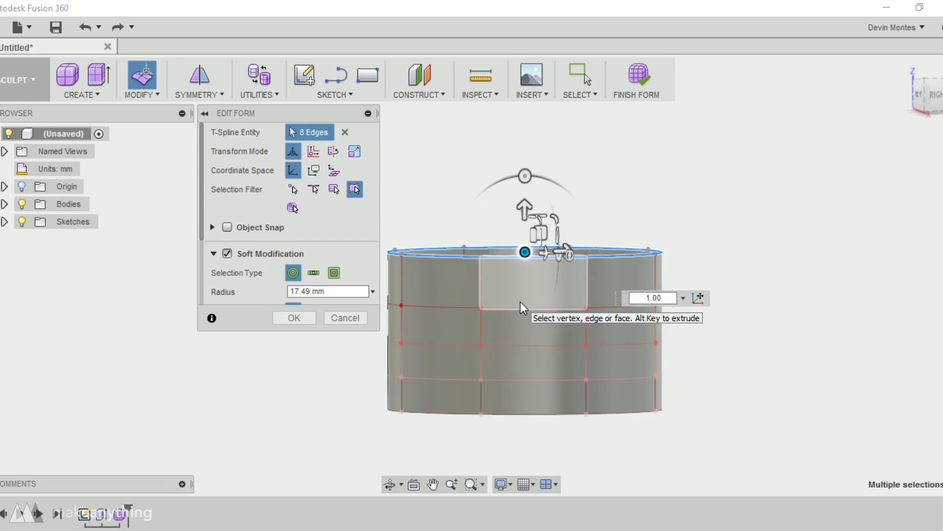
pyautogui.moveTo(551, 252); pyautogui.dragTo(539, 250)
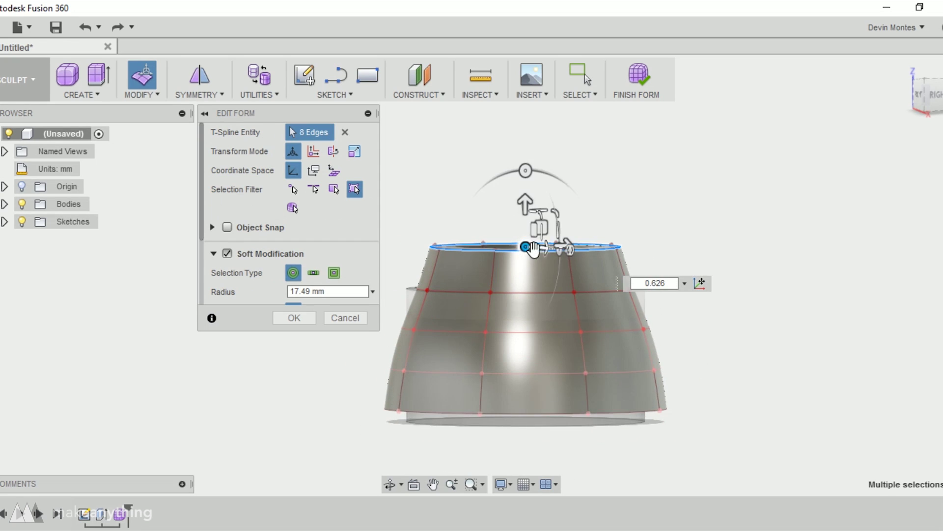
pyautogui.moveTo(525, 205)
pyautogui.mouseDown()
pyautogui.moveTo(529, 244)
pyautogui.moveTo(555, 265)
pyautogui.moveTo(511, 257)
pyautogui.moveTo(525, 203)
pyautogui.mouseUp()
pyautogui.hotkey('ctrl', 'z')
pyautogui.hotkey('ctrl', 'z')
pyautogui.hotkey('ctrl', 'z')
# Scale the upper edge loop inward to about 0.73 with a soft modification falloff gradient of about -0.48.
pyautogui.moveTo(526, 244); pyautogui.dragTo(557, 170)
pyautogui.scroll(-2, 331, 288)
pyautogui.moveTo(337, 257); pyautogui.dragTo(357, 260)
pyautogui.moveTo(525, 242); pyautogui.dragTo(529, 231)
pyautogui.moveTo(348, 257); pyautogui.dragTo(311, 257)
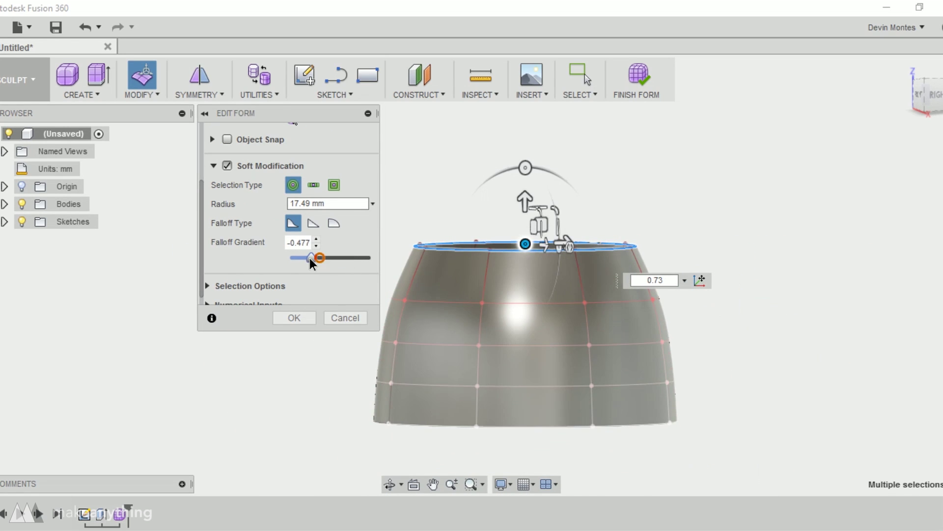
pyautogui.click(294, 318)
# Fill the opening bounded by the upper edge loop, using the Reduced Star fill mode.
pyautogui.keyDown('shift'); pyautogui.moveTo(295, 325); pyautogui.dragTo(442, 280, button='middle'); pyautogui.keyUp('shift')
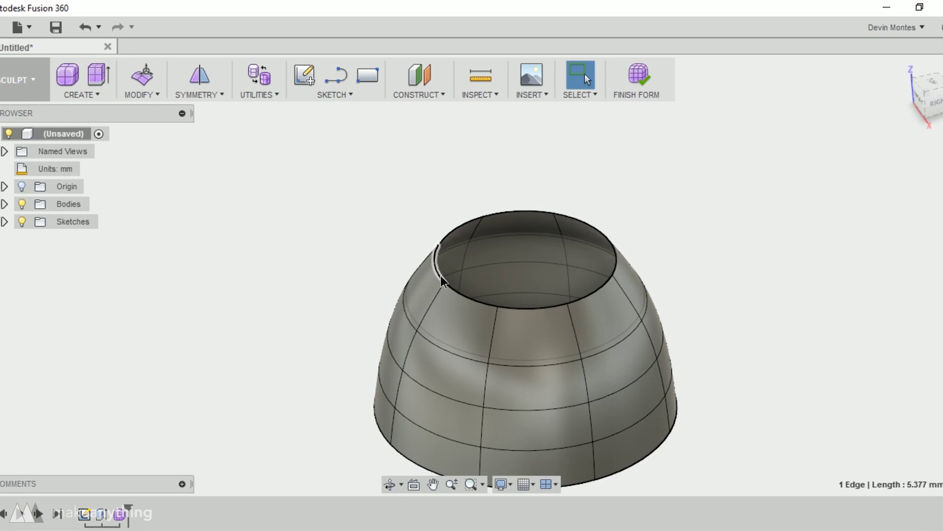
pyautogui.click(143, 94)
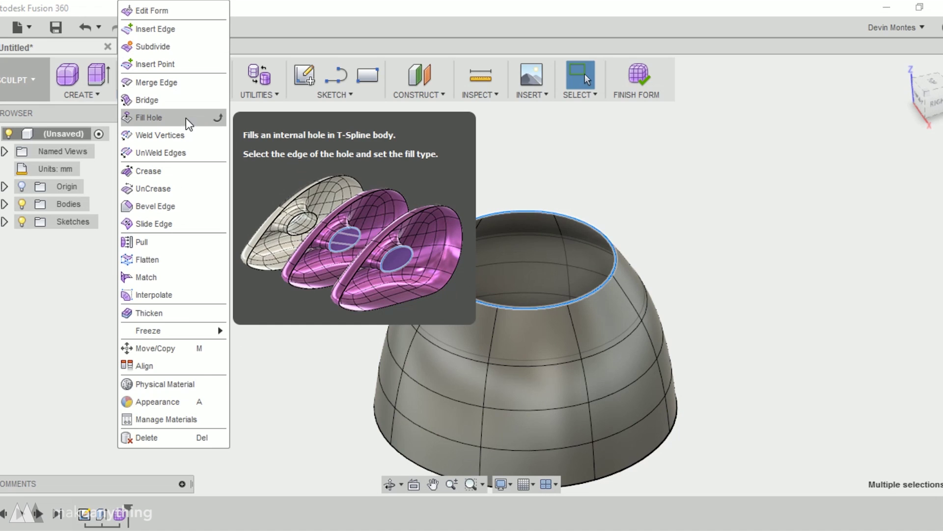
pyautogui.click(190, 118)
pyautogui.keyDown('shift'); pyautogui.moveTo(425, 271); pyautogui.dragTo(472, 267, button='middle'); pyautogui.keyUp('shift')
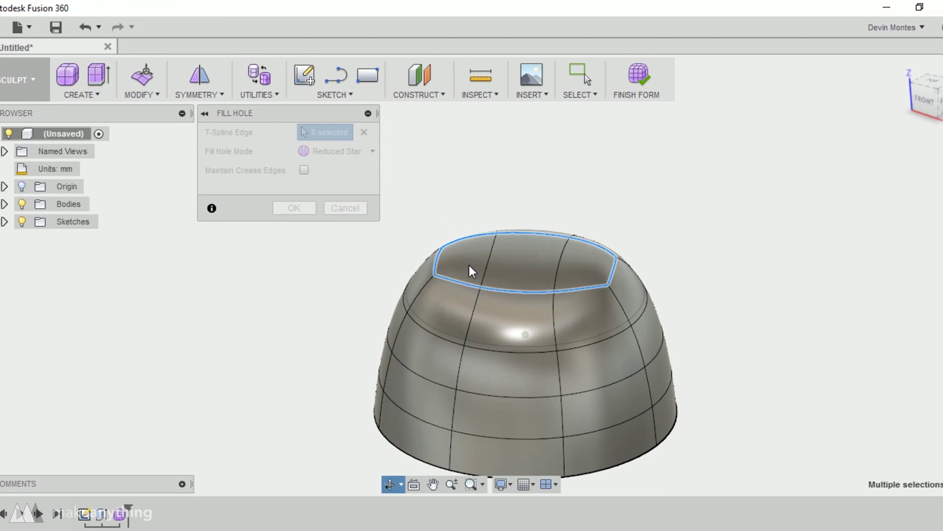
pyautogui.click(301, 210)
# Select the three faces running across the middle of the crown's top and push them down to form a crease.
pyautogui.click(516, 289)
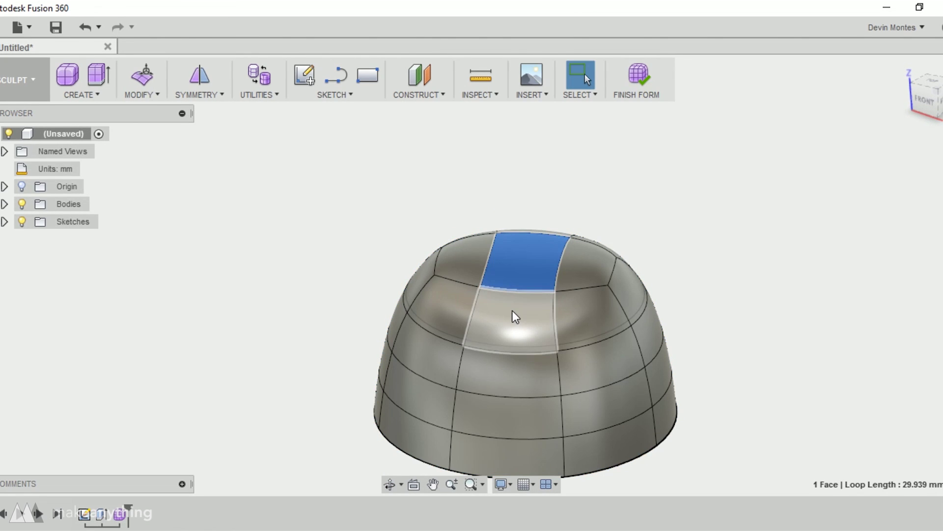
pyautogui.keyDown('shift'); pyautogui.click(527, 289); pyautogui.keyUp('shift')
pyautogui.keyDown('shift'); pyautogui.moveTo(527, 290); pyautogui.dragTo(541, 223, button='middle'); pyautogui.keyUp('shift')
pyautogui.click(143, 94)
pyautogui.click(152, 15)
pyautogui.moveTo(522, 235); pyautogui.dragTo(524, 261)
pyautogui.moveTo(478, 249)
pyautogui.keyDown('shift'); pyautogui.mouseDown(button='middle')
pyautogui.moveTo(472, 231)
pyautogui.moveTo(402, 248)
pyautogui.moveTo(475, 233)
pyautogui.mouseUp(button='middle'); pyautogui.keyUp('shift')
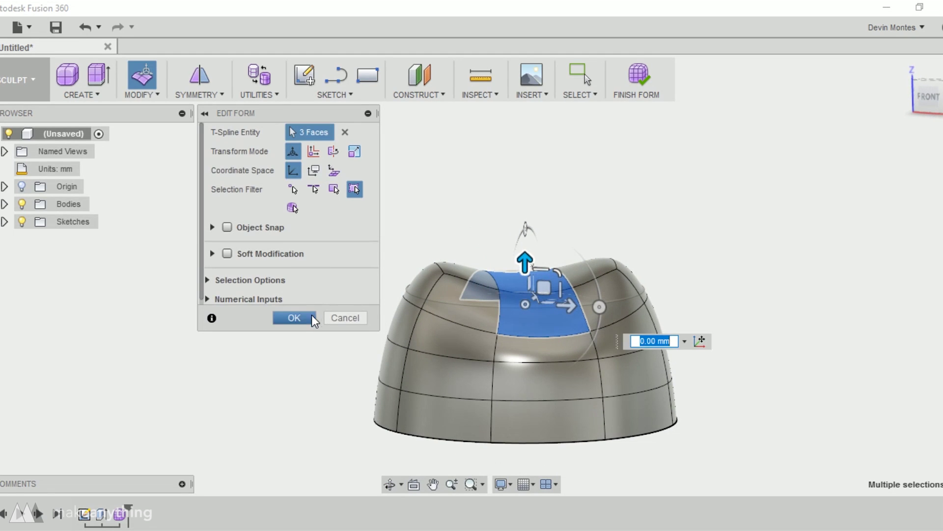
pyautogui.click(294, 317)
# Raise all of the crown's faces above the lowest row by about 3.27 mm.
pyautogui.keyDown('shift'); pyautogui.moveTo(322, 320); pyautogui.dragTo(320, 251, button='middle'); pyautogui.keyUp('shift')
pyautogui.moveTo(638, 213); pyautogui.dragTo(353, 348)
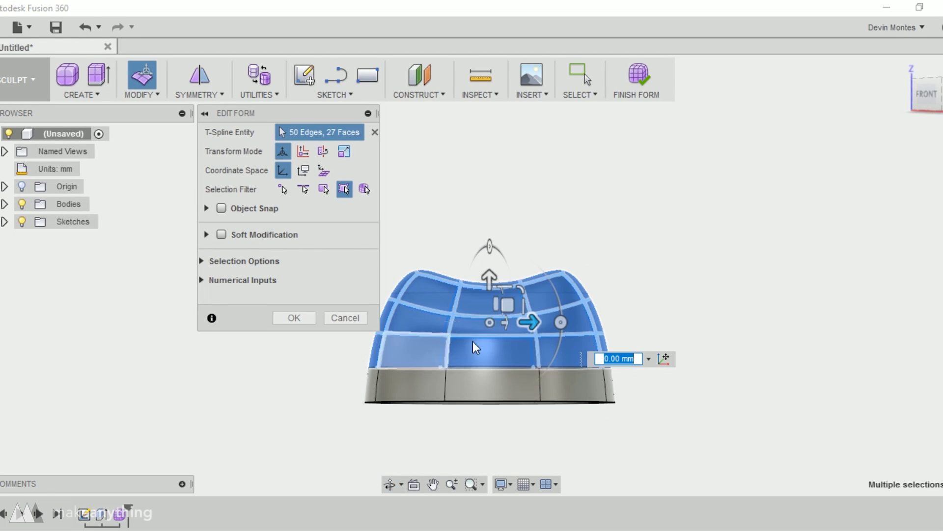
pyautogui.moveTo(489, 279); pyautogui.dragTo(489, 243)
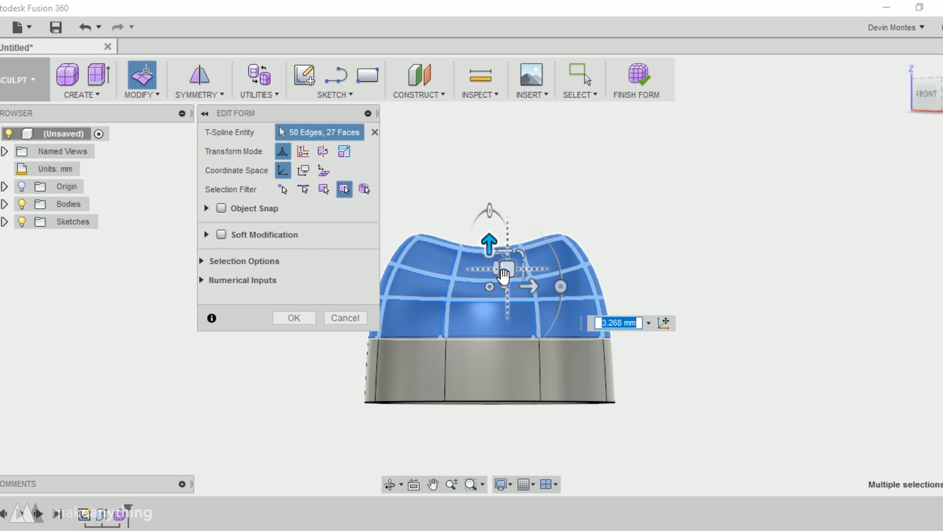
pyautogui.press('Return')
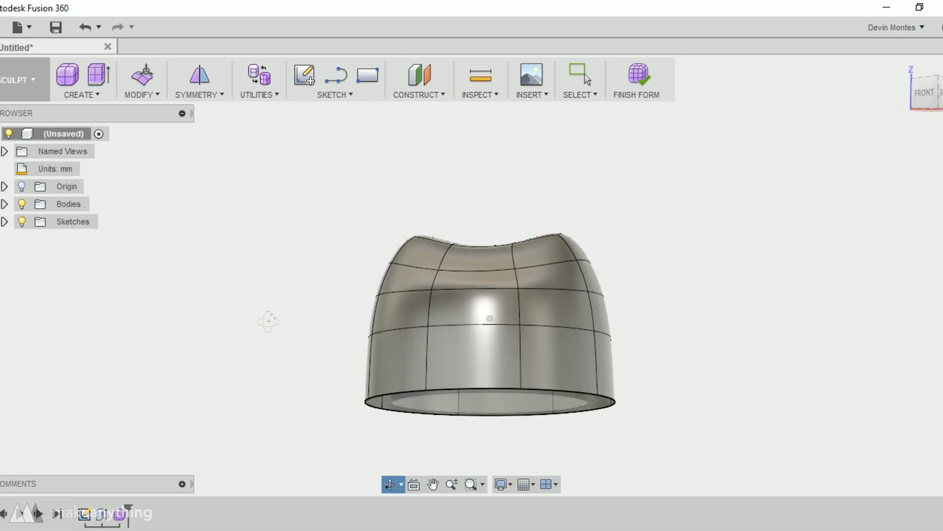
# Create a section analysis through the hat on the XZ origin plane at 0 mm Y distance.
pyautogui.click(481, 94)
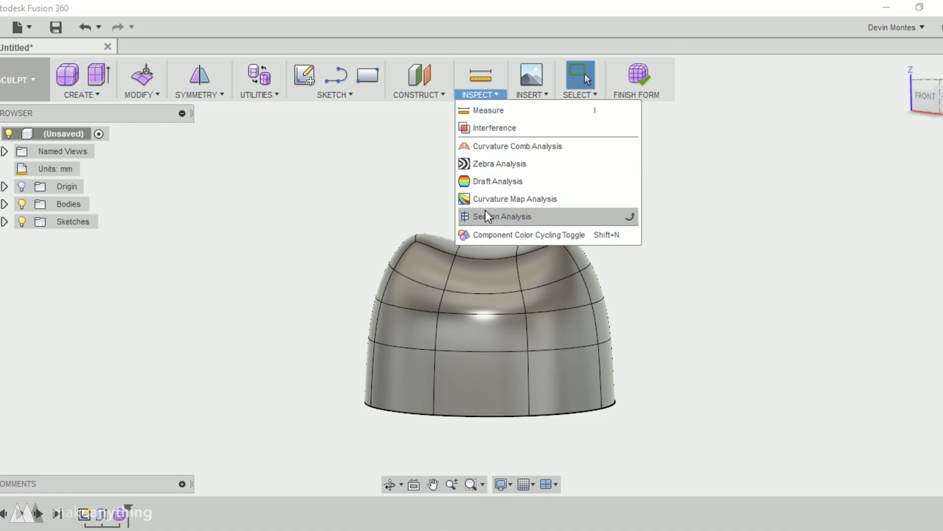
pyautogui.click(478, 212)
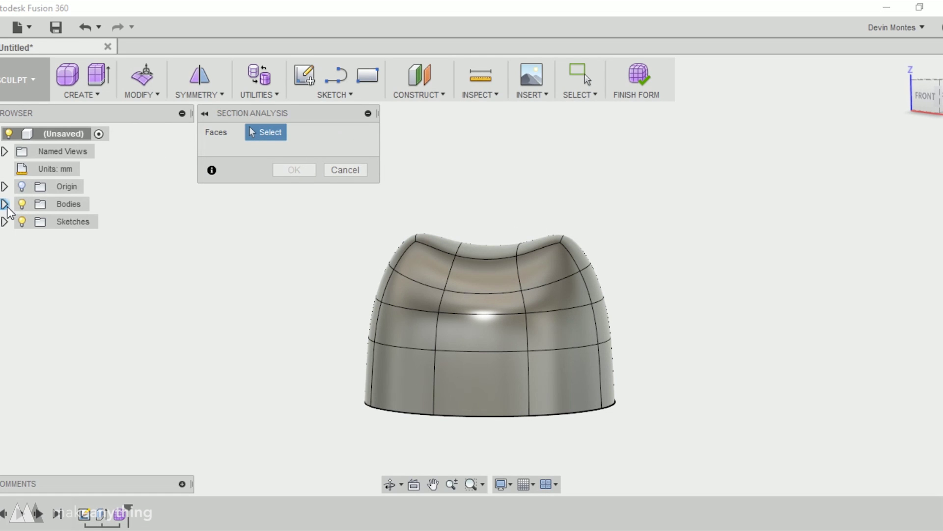
pyautogui.click(5, 187)
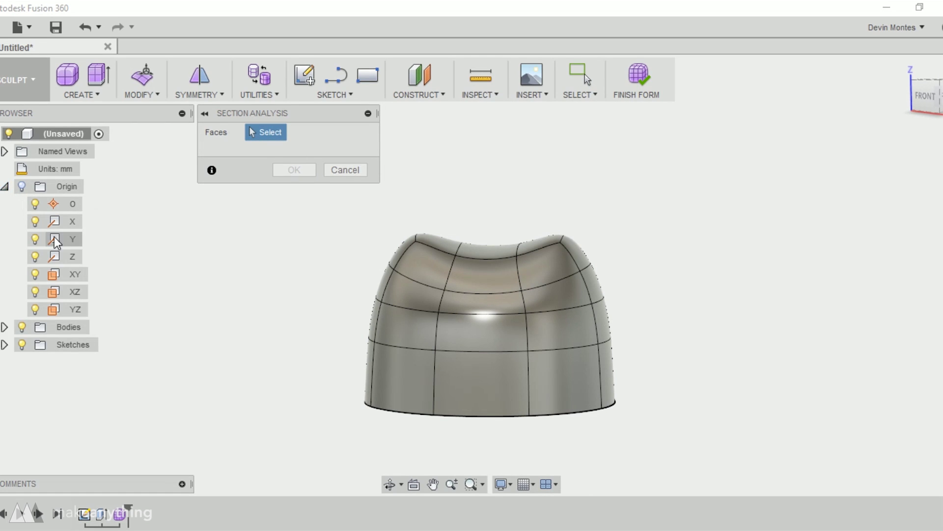
pyautogui.click(63, 293)
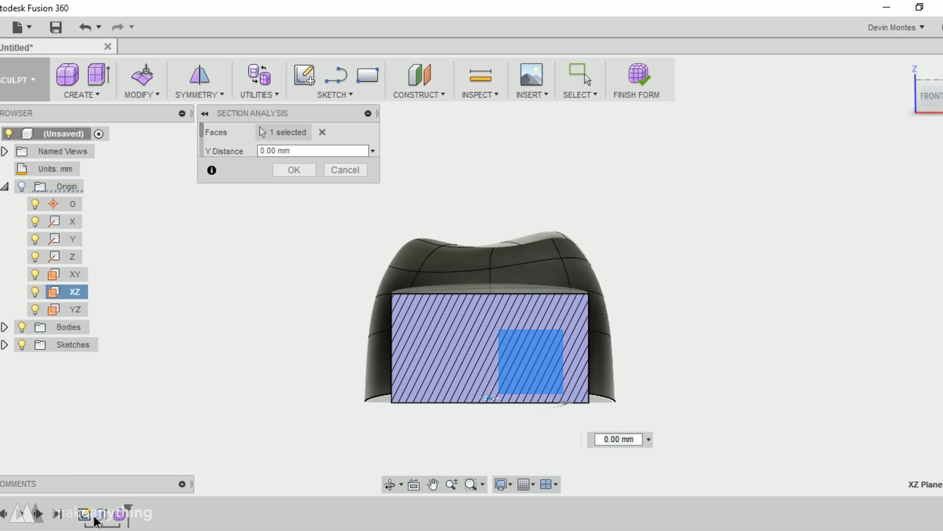
pyautogui.press('Return')
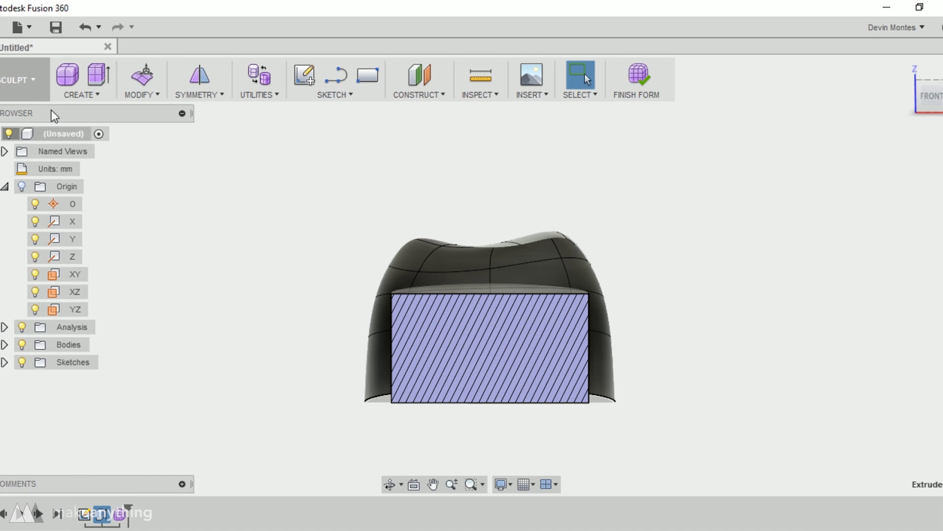
# Finish the form and start a sketch on the horizontal plane at the crown's base.
pyautogui.click(637, 77)
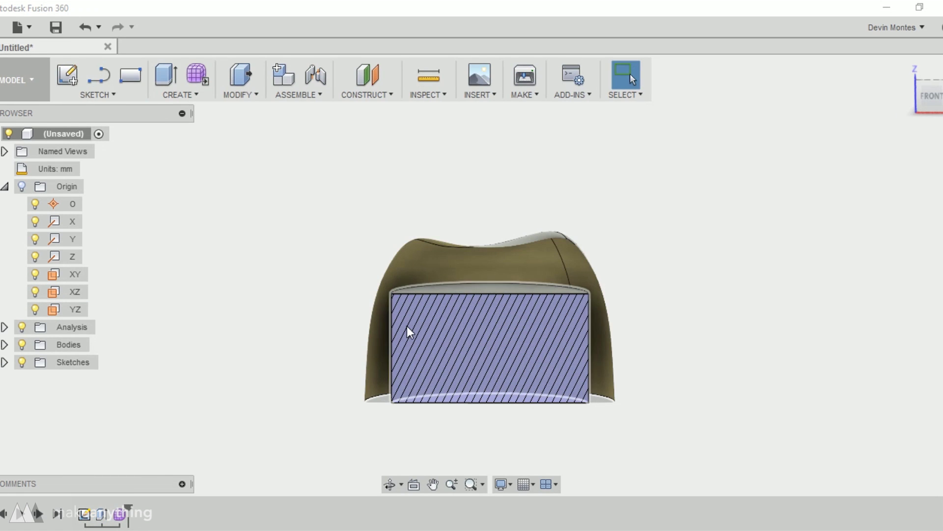
pyautogui.click(111, 96)
pyautogui.click(93, 110)
pyautogui.click(459, 263)
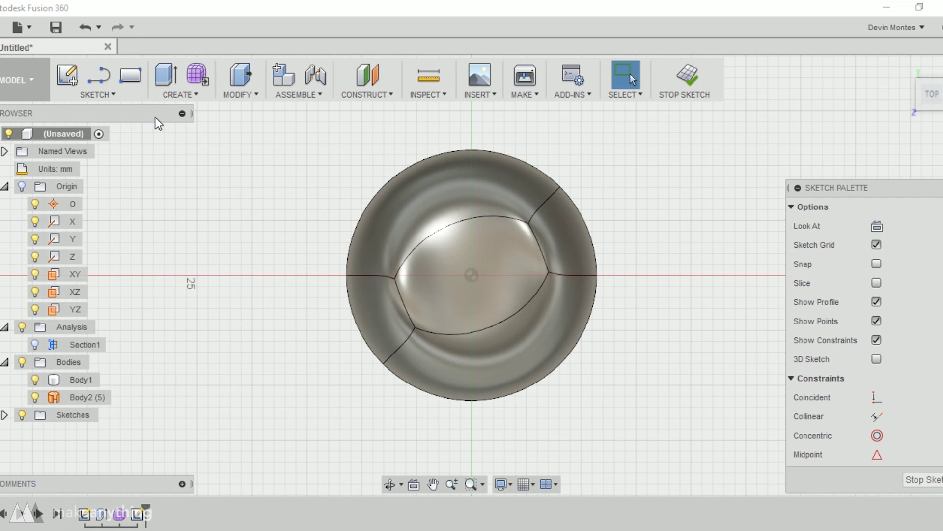
# Sketch a centre-diameter circle on the origin that extends well beyond the crown as the brim outline.
pyautogui.press('c')
pyautogui.click(471, 275)
pyautogui.scroll(-3, 590, 249)
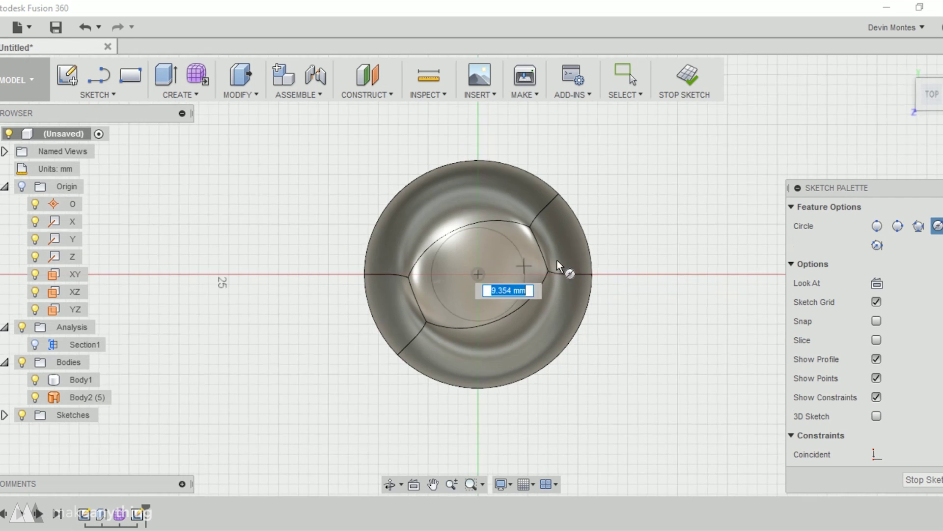
pyautogui.click(653, 216)
# Try to extrude the brim circle upward by about 10.27 mm.
pyautogui.keyDown('shift'); pyautogui.moveTo(332, 254); pyautogui.dragTo(313, 158, button='middle'); pyautogui.keyUp('shift')
pyautogui.click(185, 96)
pyautogui.click(188, 127)
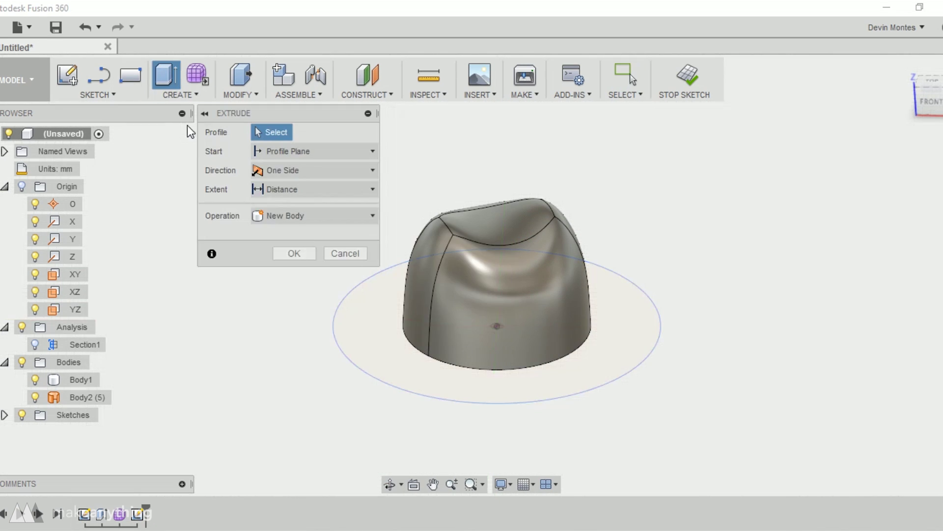
pyautogui.click(392, 371)
pyautogui.moveTo(497, 311); pyautogui.dragTo(416, 223)
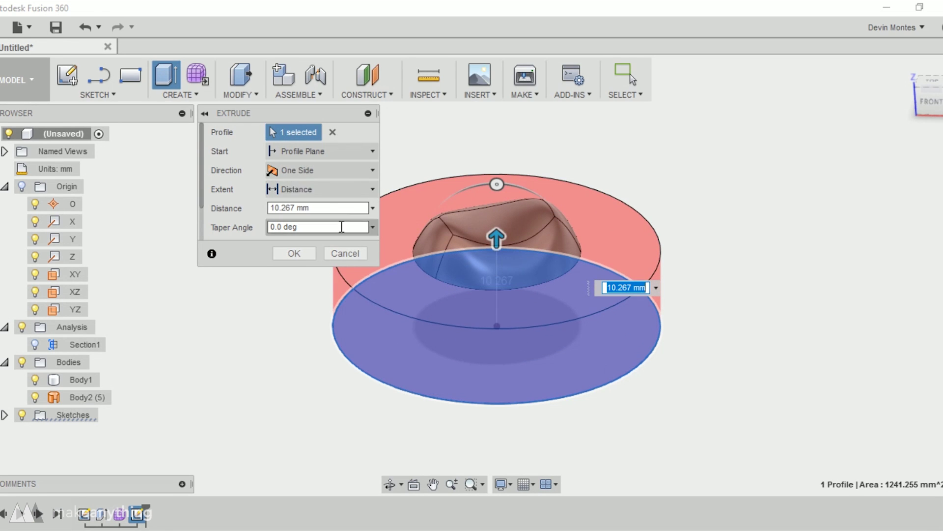
pyautogui.click(303, 253)
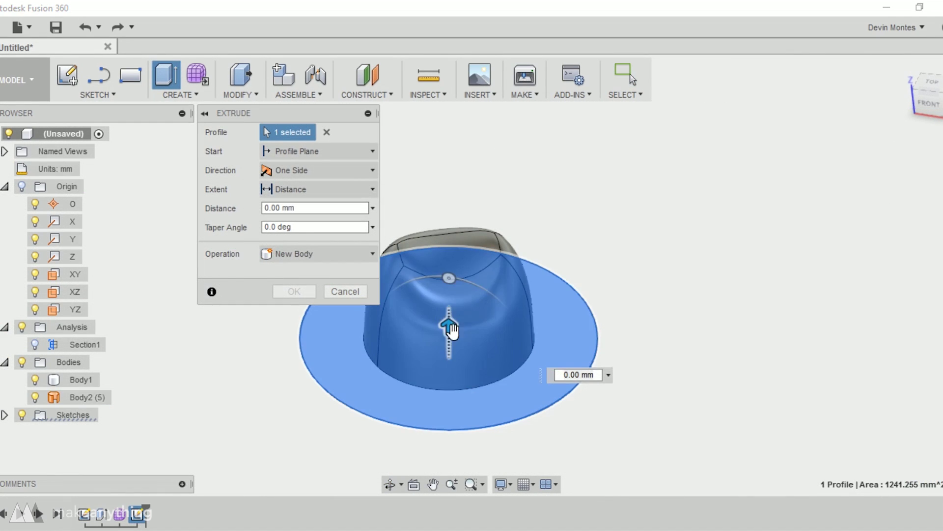
# Extrude the brim circle upward 10 mm as a new body.
pyautogui.moveTo(448, 330); pyautogui.dragTo(448, 294)
pyautogui.click(356, 261)
pyautogui.click(278, 327)
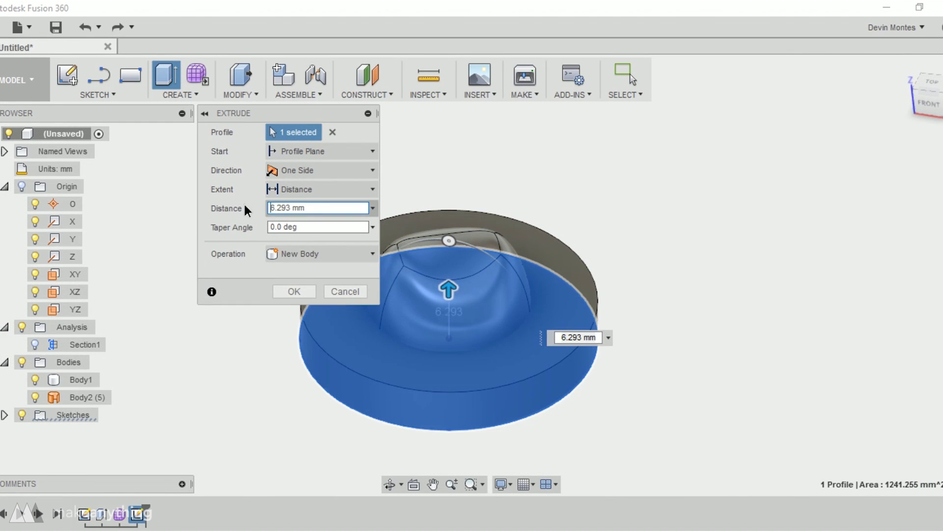
pyautogui.moveTo(274, 207); pyautogui.dragTo(362, 207)
pyautogui.write('10')
pyautogui.press('Return')
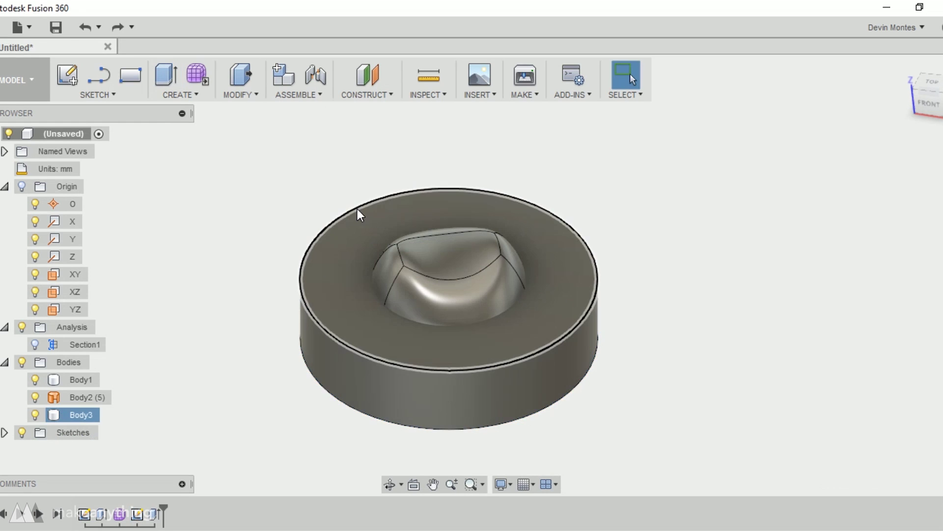